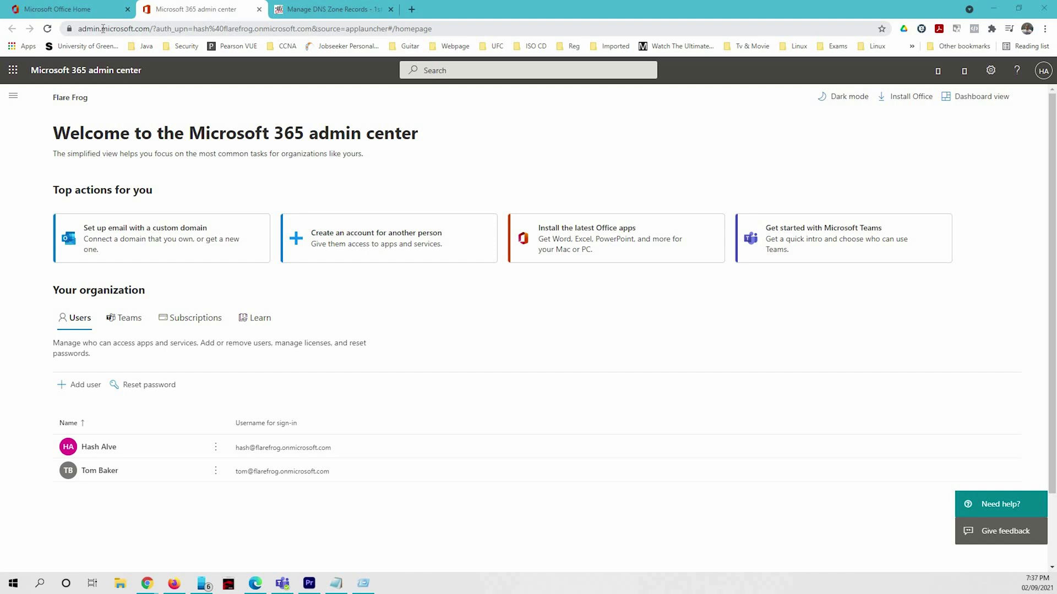
Go to the admin center's Domains settings, where flarefrog.onmicrosoft.com is the only default domain
{"action": "left_click", "coordinate": [72, 9]}
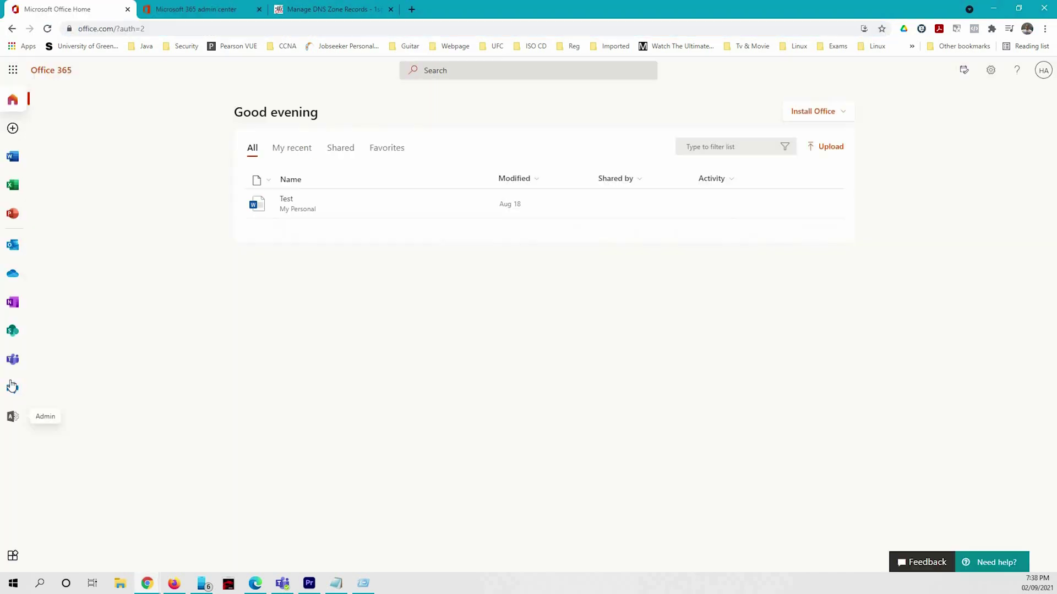
{"action": "left_click", "coordinate": [11, 418]}
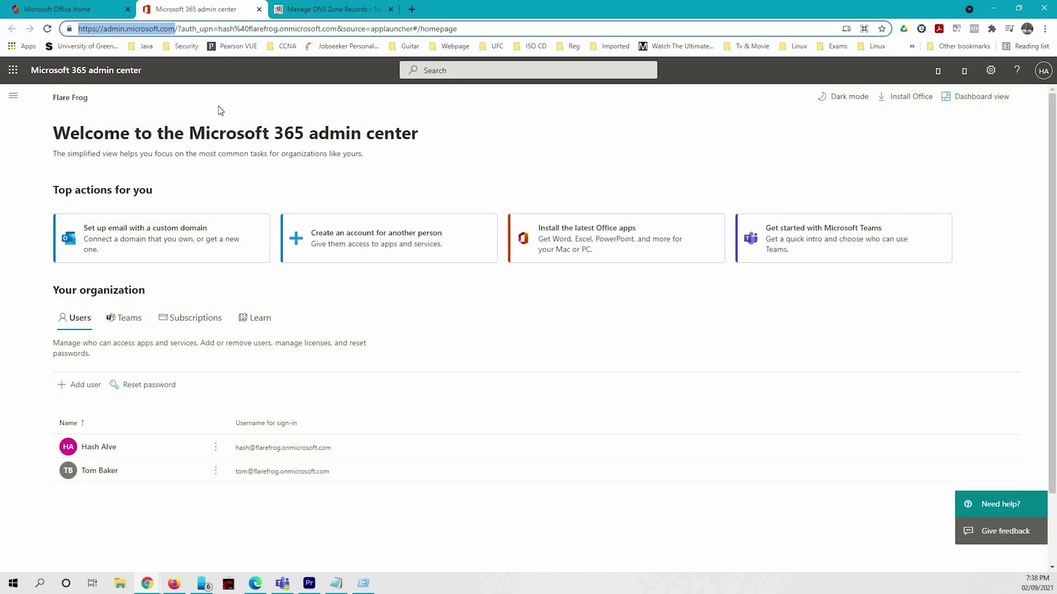
{"action": "left_click", "coordinate": [14, 102]}
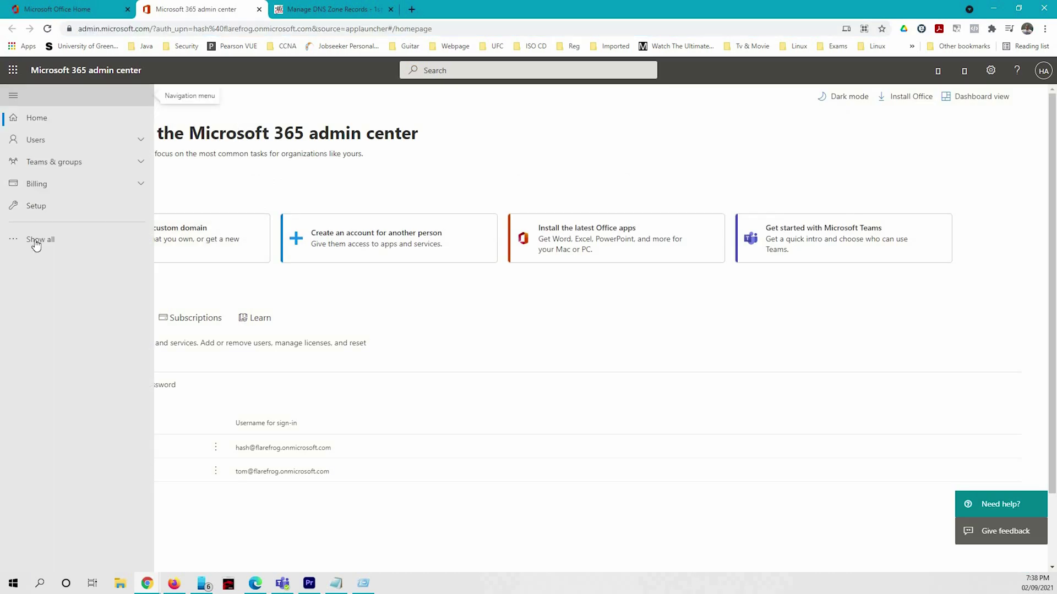
{"action": "left_click", "coordinate": [43, 243]}
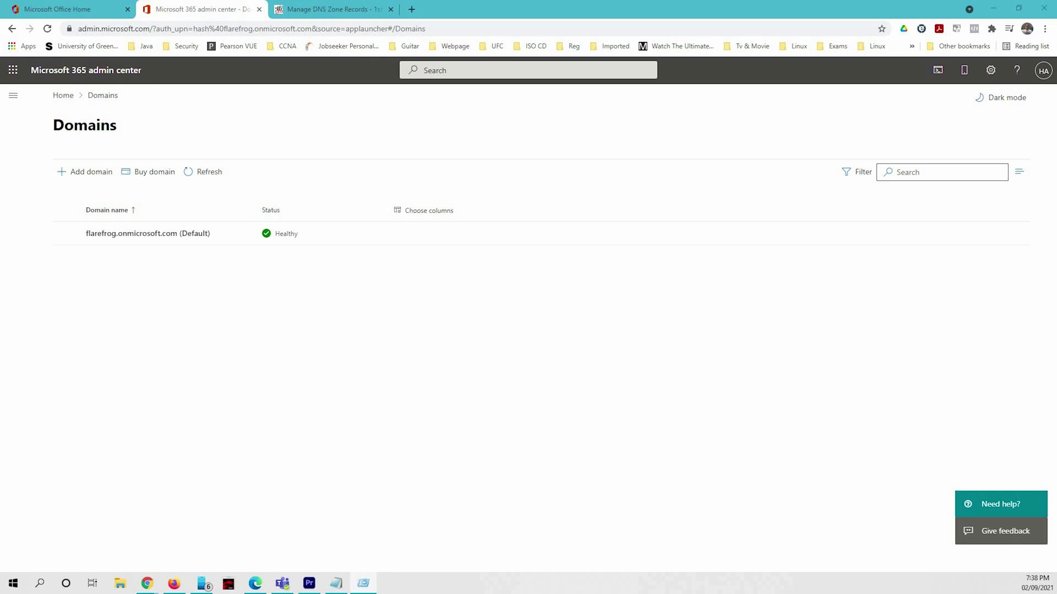
Add flarefrog.com as a new domain, choose TXT record verification and copy the TXT value
{"action": "left_click", "coordinate": [88, 171]}
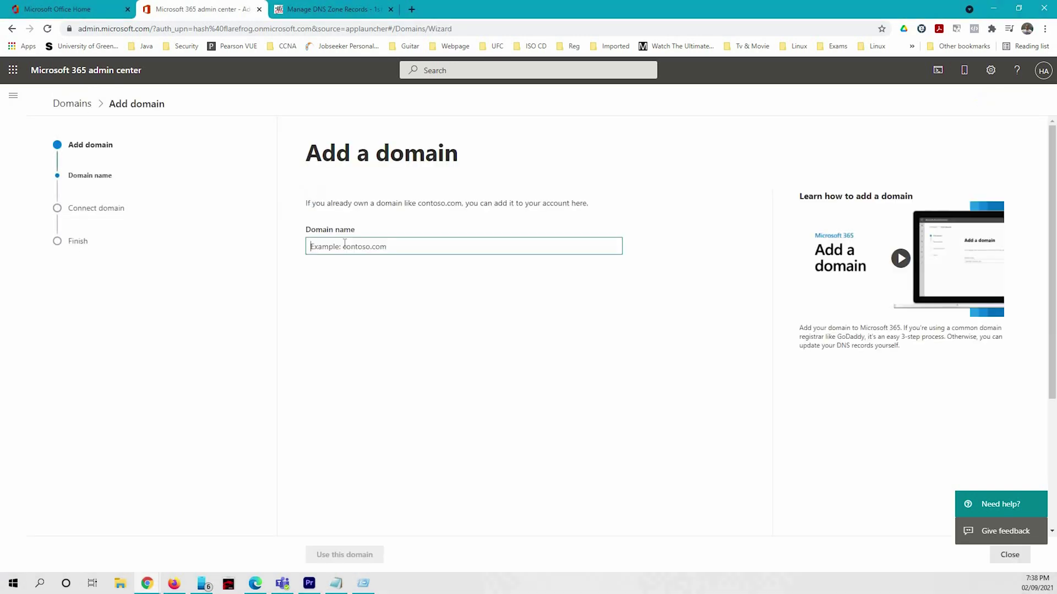
{"action": "type", "text": "flarefrog.com"}
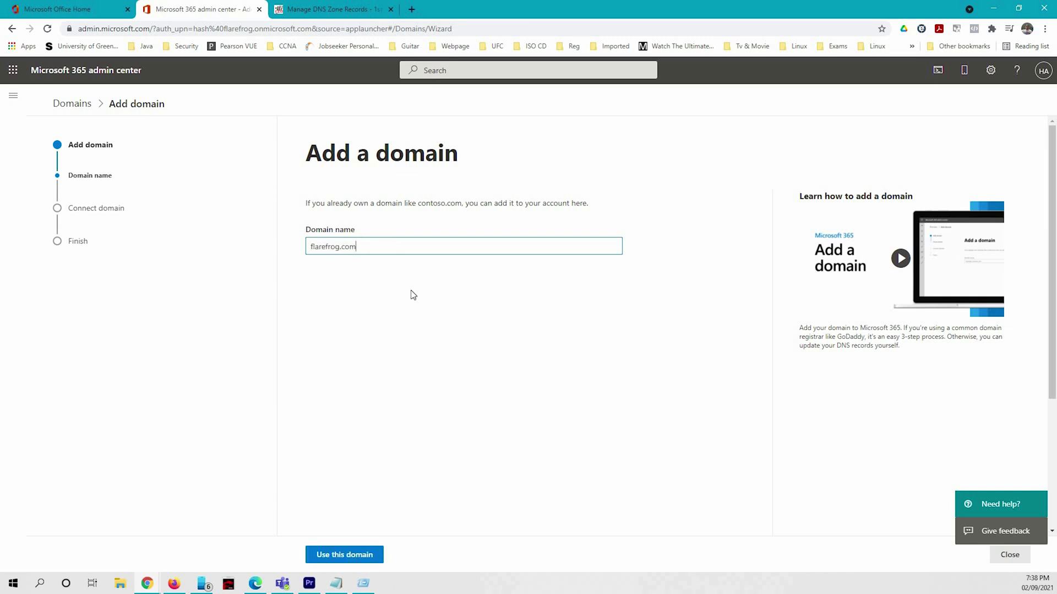
{"action": "left_click", "coordinate": [350, 556]}
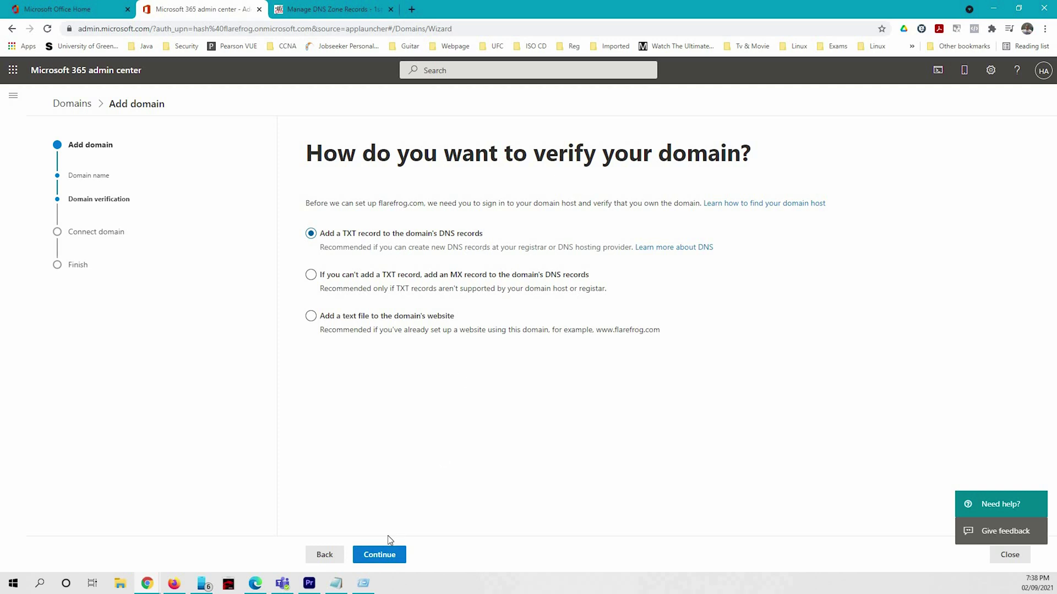
{"action": "left_click", "coordinate": [380, 554]}
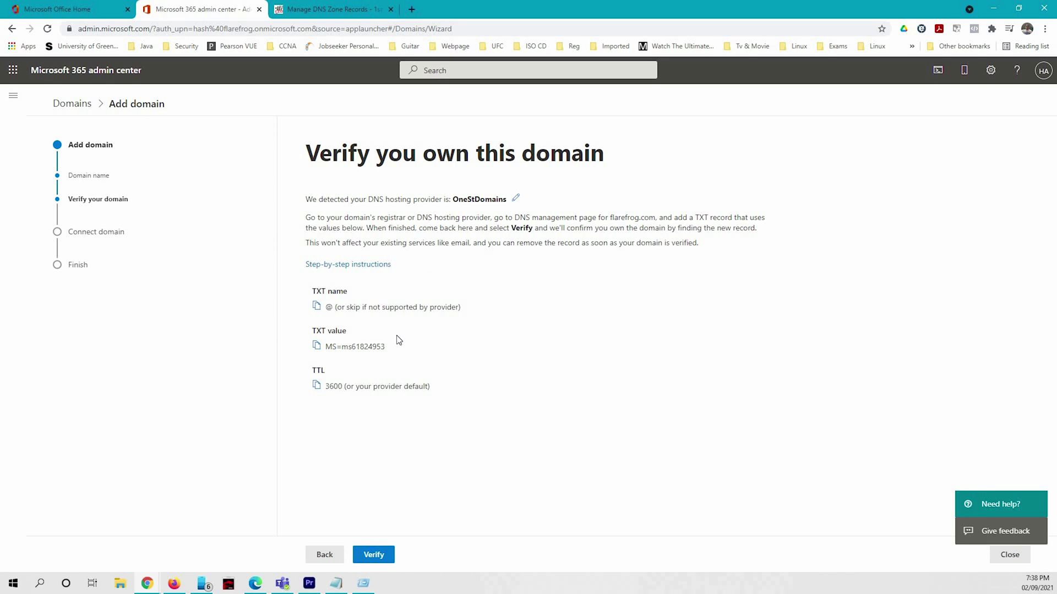
{"action": "left_click", "coordinate": [317, 347]}
Create a new TXT record row in 1st Domains with value MS=ms61824953
{"action": "left_click", "coordinate": [306, 10]}
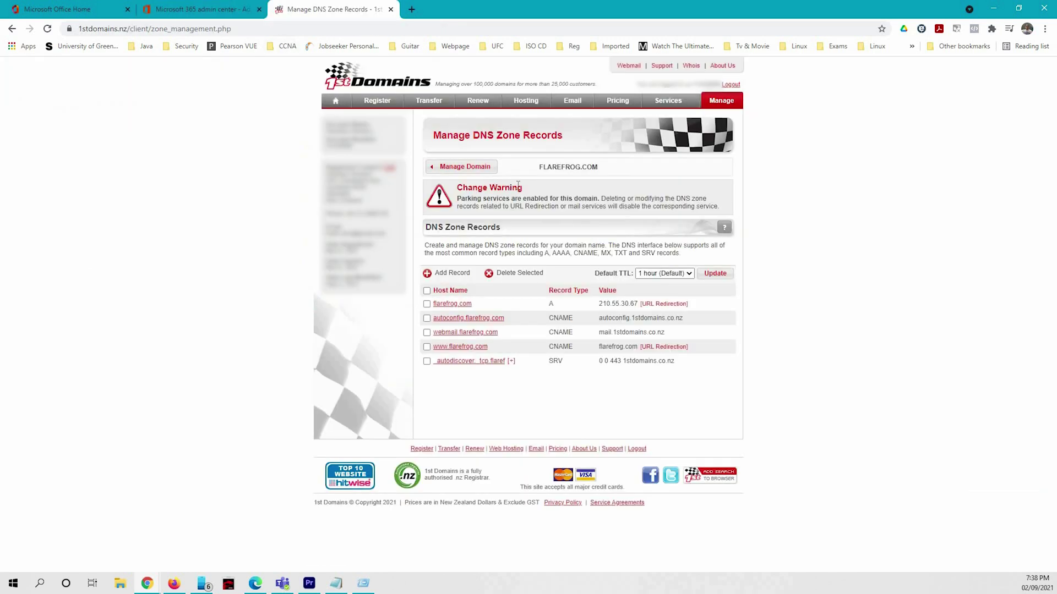
{"action": "left_click", "coordinate": [454, 278]}
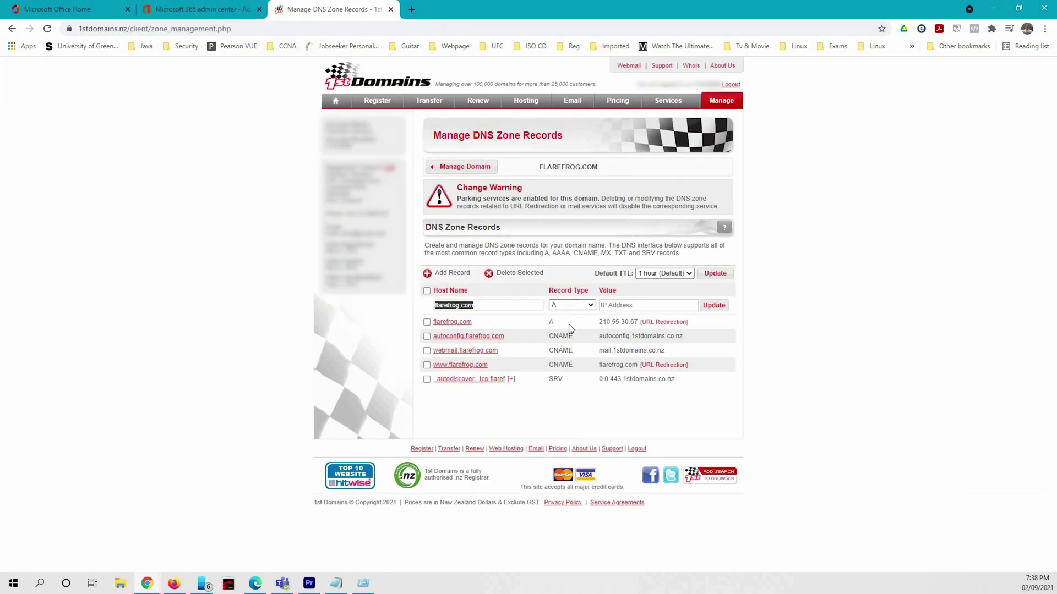
{"action": "left_click", "coordinate": [570, 306]}
{"action": "left_click", "coordinate": [571, 341]}
{"action": "left_click", "coordinate": [617, 304]}
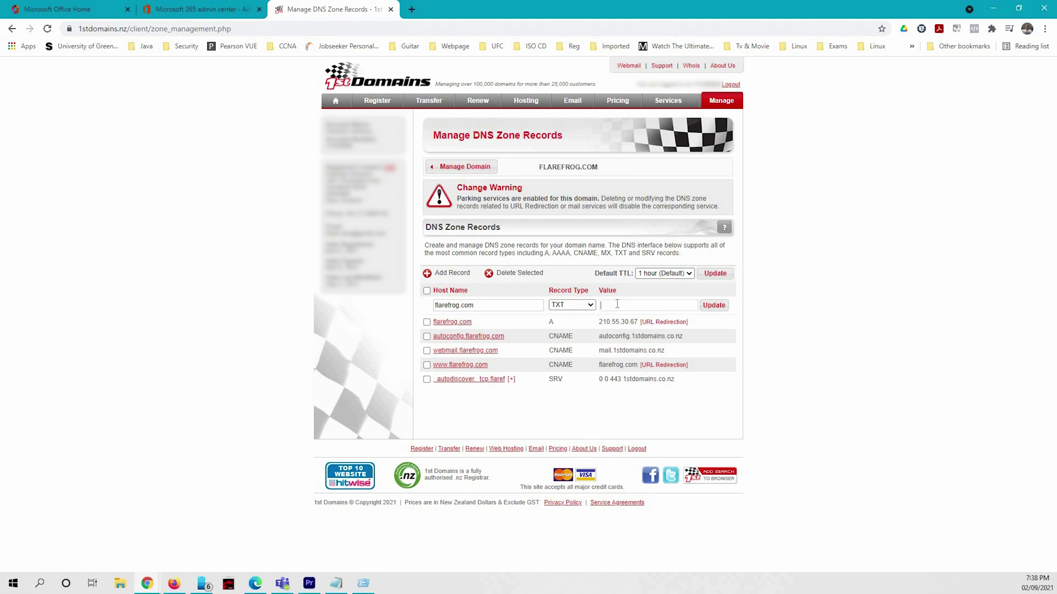
{"action": "key", "text": "ctrl+v"}
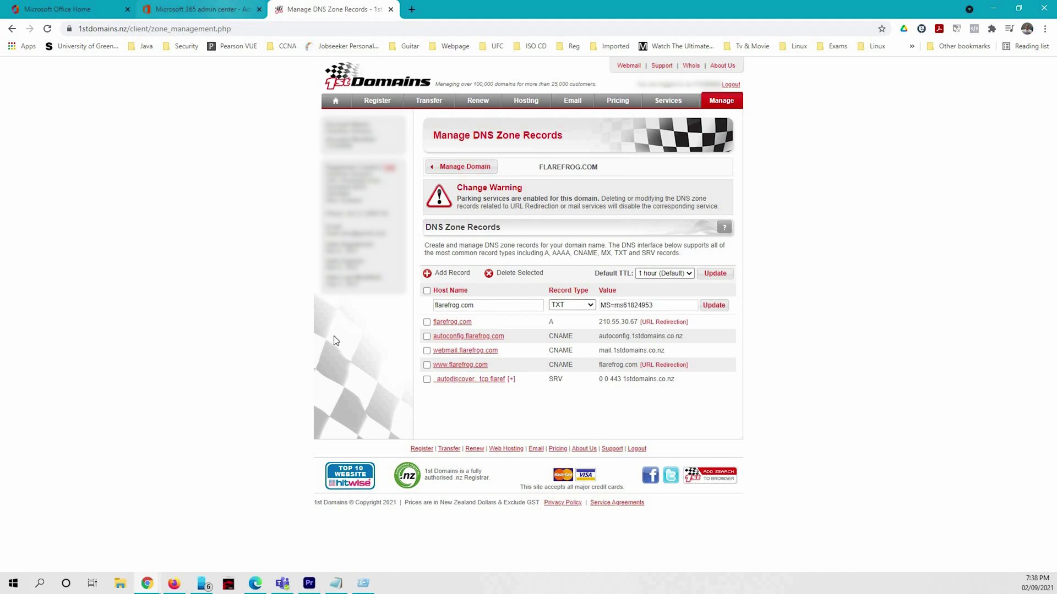
Match the @ host name to the verification details, then save the TXT record with default TTL
{"action": "left_click", "coordinate": [225, 8]}
{"action": "double_click", "coordinate": [328, 309]}
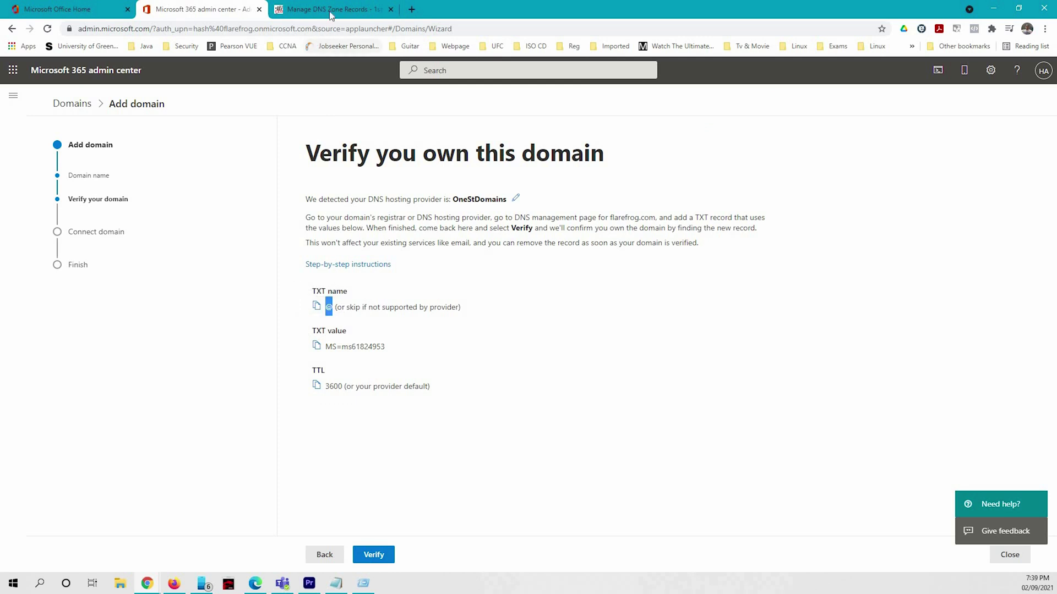
{"action": "key", "text": "ctrl+Tab"}
{"action": "key", "text": "ctrl+a"}
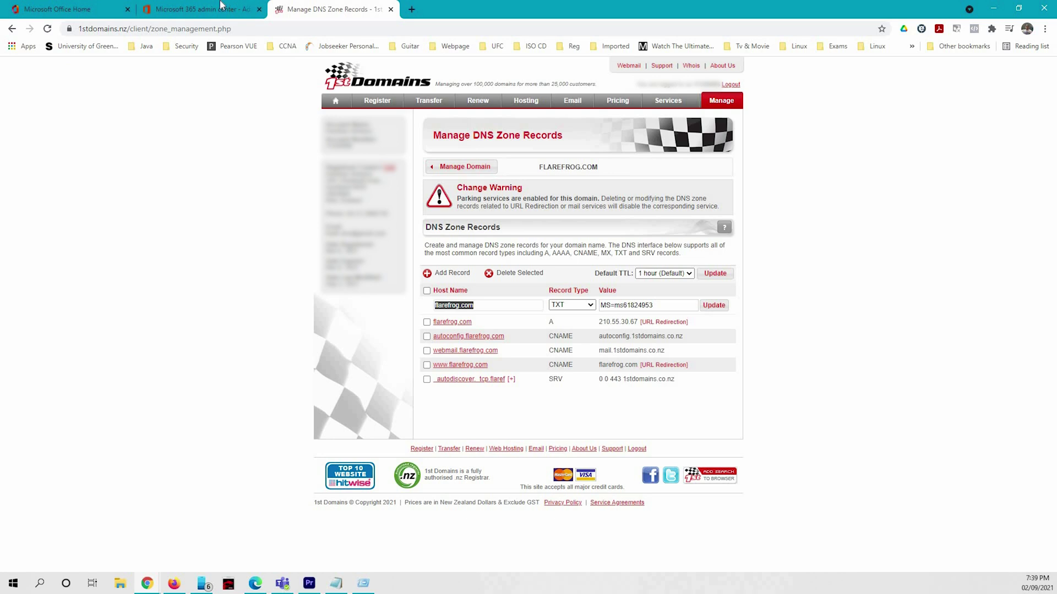
{"action": "key", "text": "ctrl+shift+Tab"}
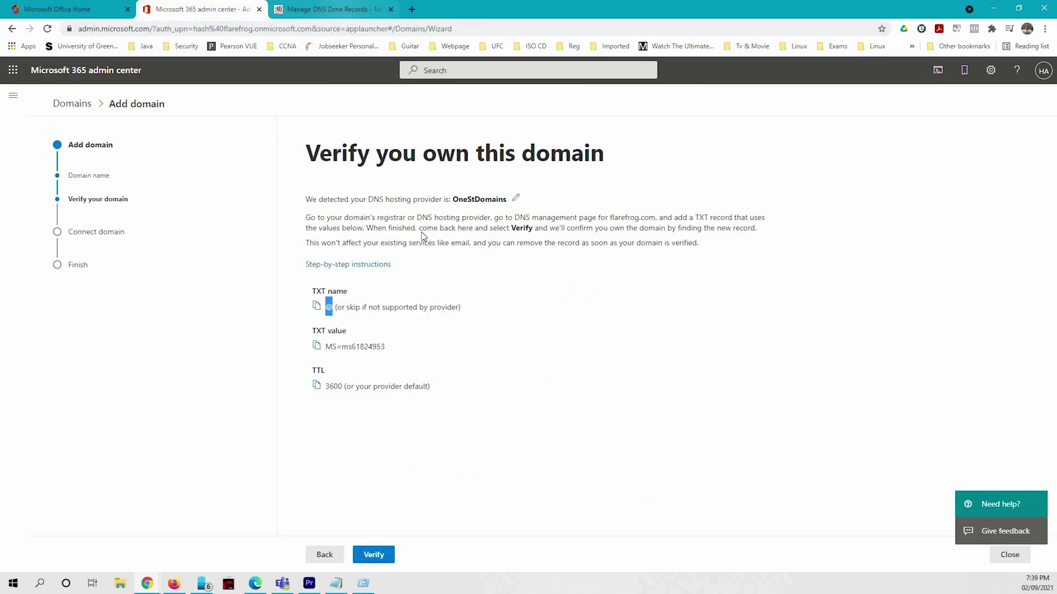
{"action": "key", "text": "ctrl+Tab"}
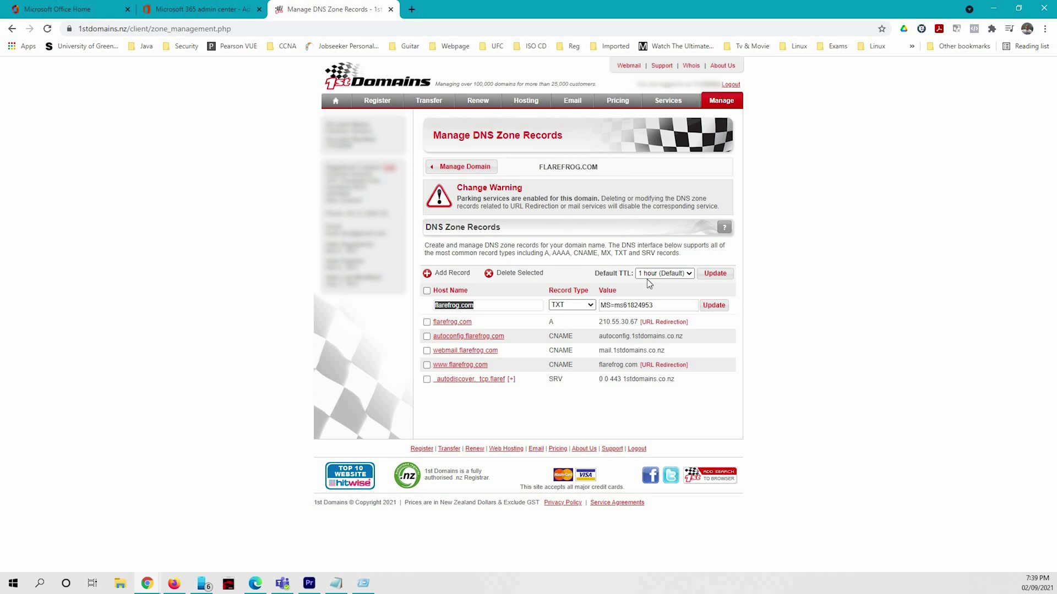
{"action": "left_click", "coordinate": [715, 308]}
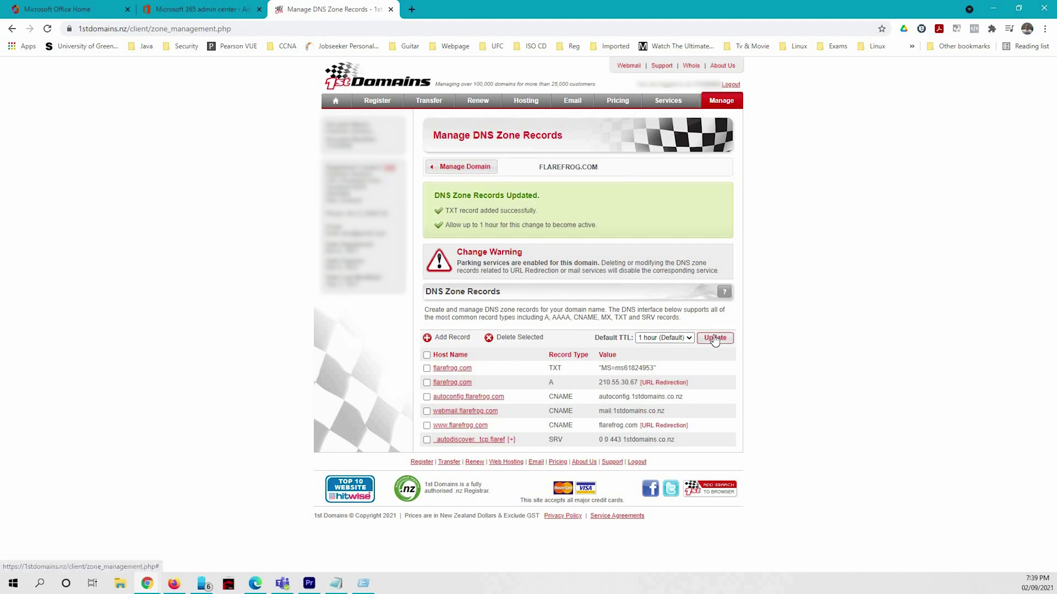
{"action": "left_click", "coordinate": [715, 338]}
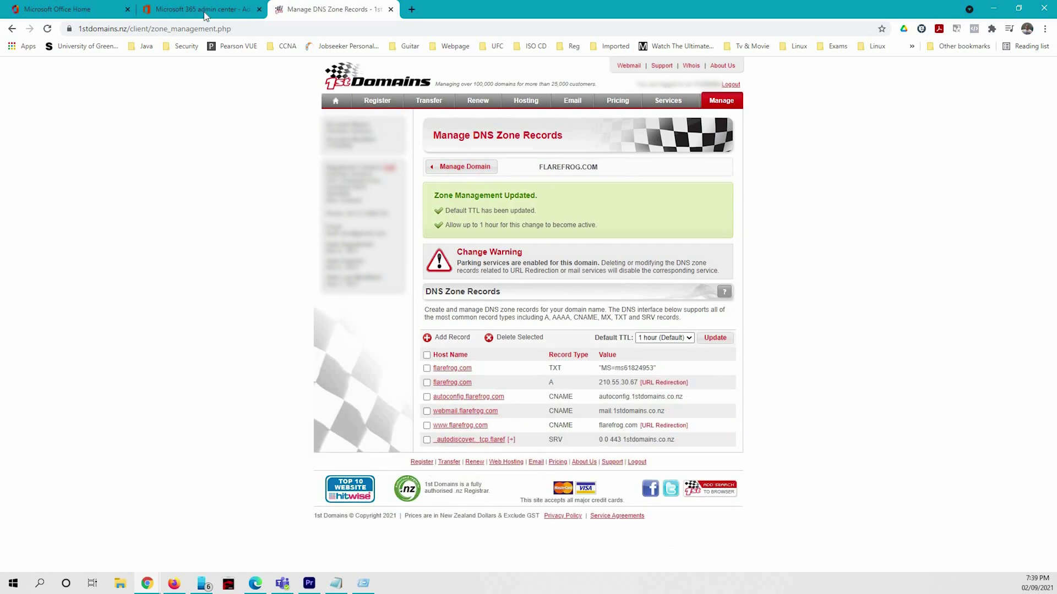
Save the default TTL in 1st Domains and retry verification until flarefrog.com passes
{"action": "left_click", "coordinate": [204, 15]}
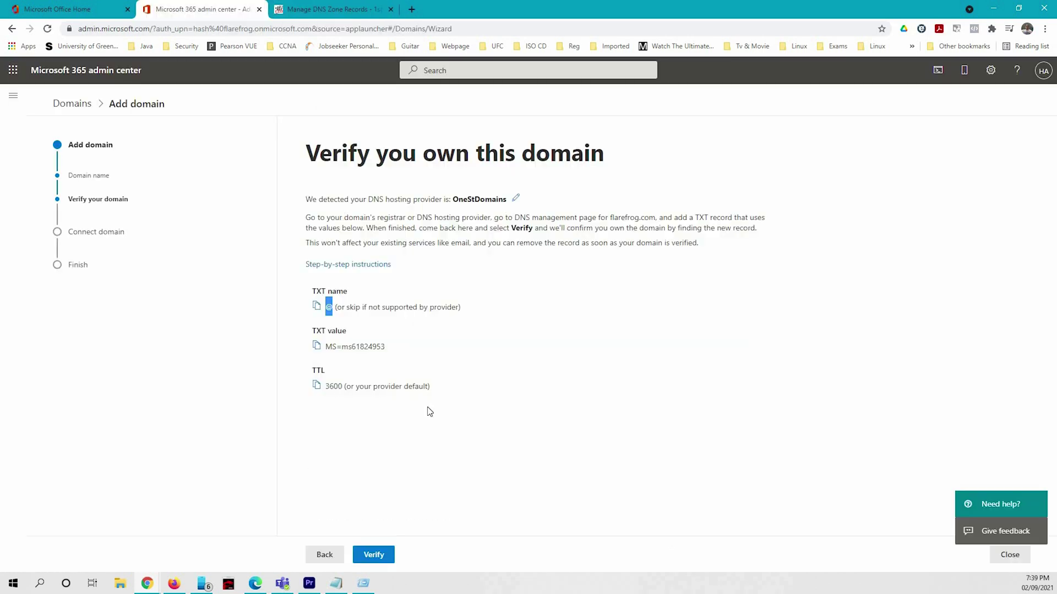
{"action": "left_click", "coordinate": [379, 556]}
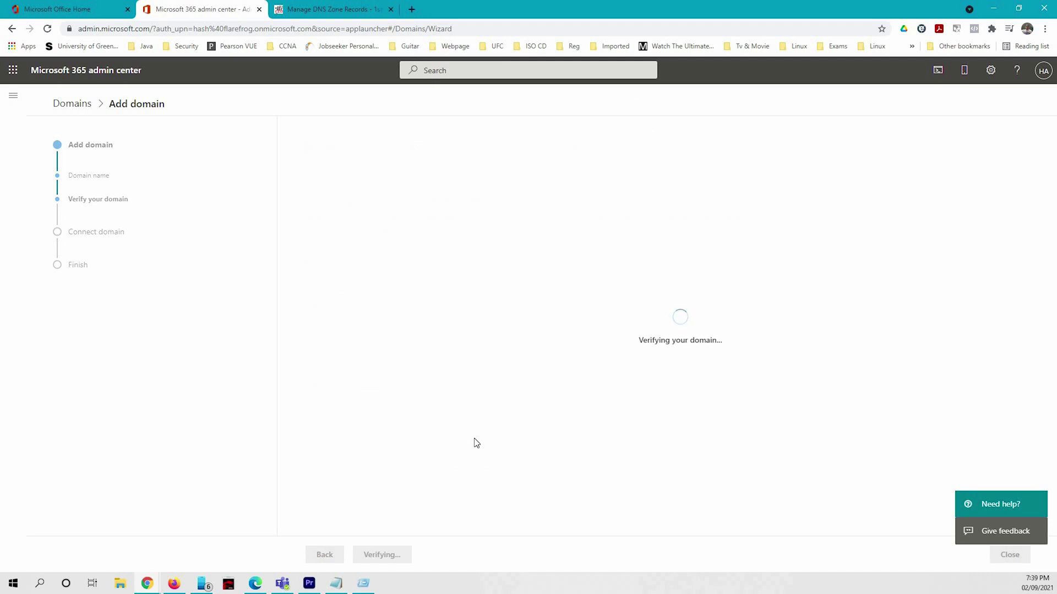
{"action": "scroll", "coordinate": [465, 410], "scroll_direction": "down", "scroll_amount": 2}
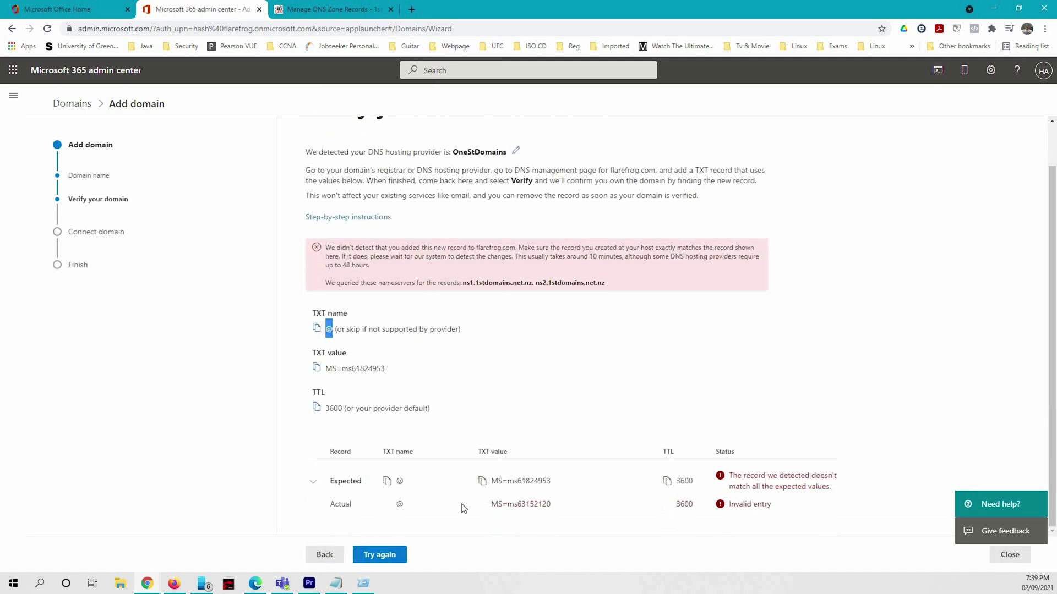
{"action": "left_click", "coordinate": [323, 12]}
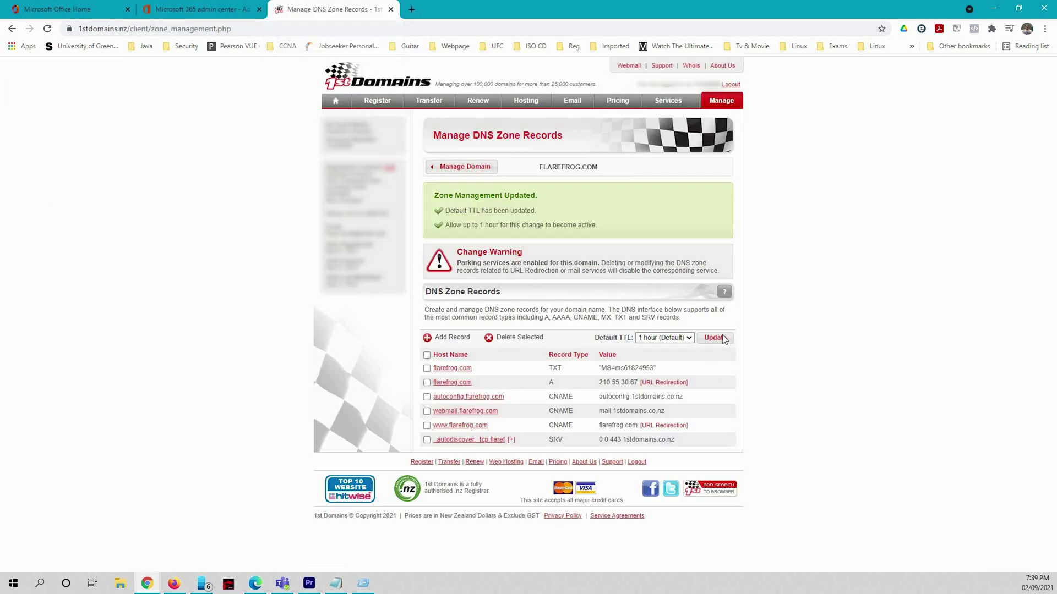
{"action": "left_click", "coordinate": [722, 340]}
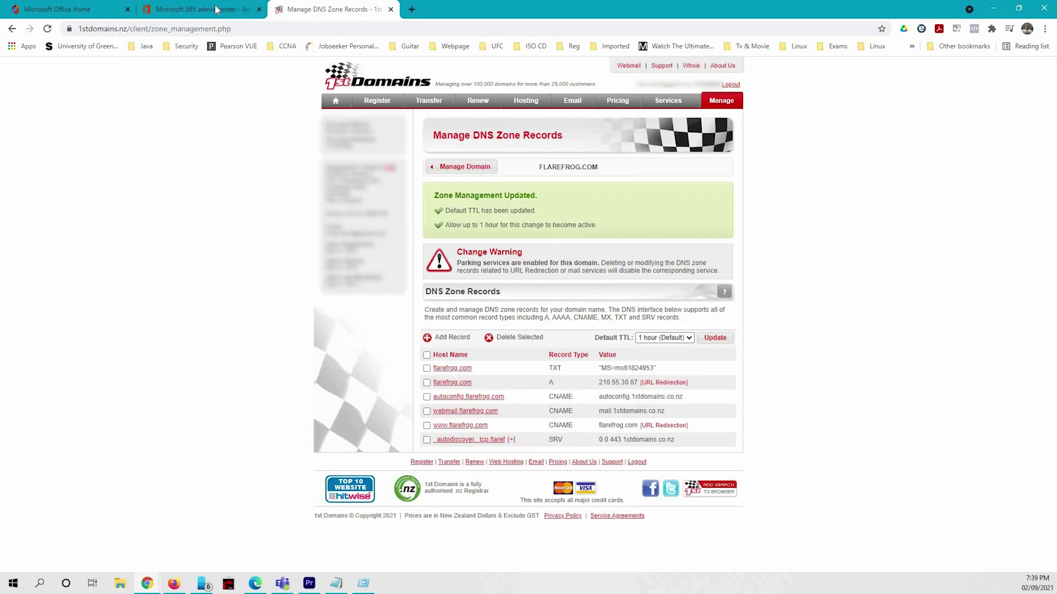
{"action": "left_click", "coordinate": [215, 10]}
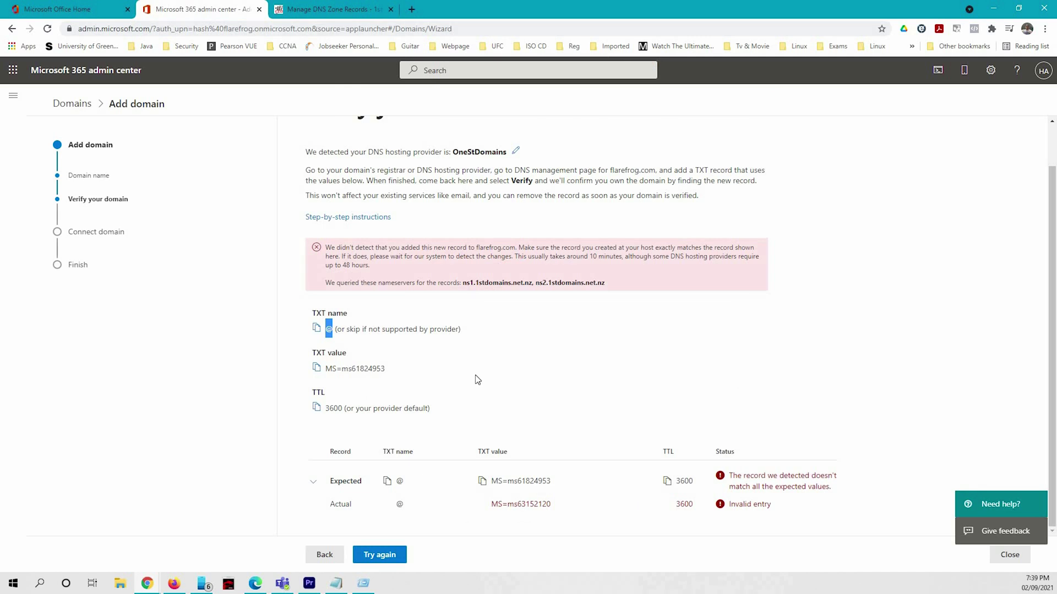
{"action": "left_click", "coordinate": [377, 554]}
{"action": "left_click", "coordinate": [374, 554]}
{"action": "key", "text": "ctrl+Tab"}
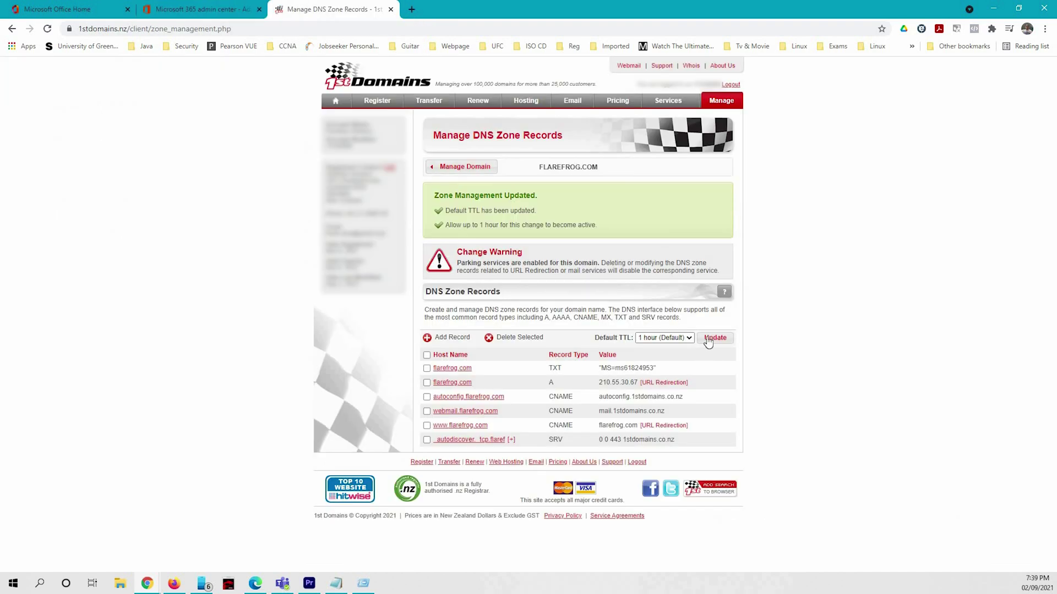
{"action": "key", "text": "ctrl+shift+Tab"}
{"action": "left_click", "coordinate": [377, 555]}
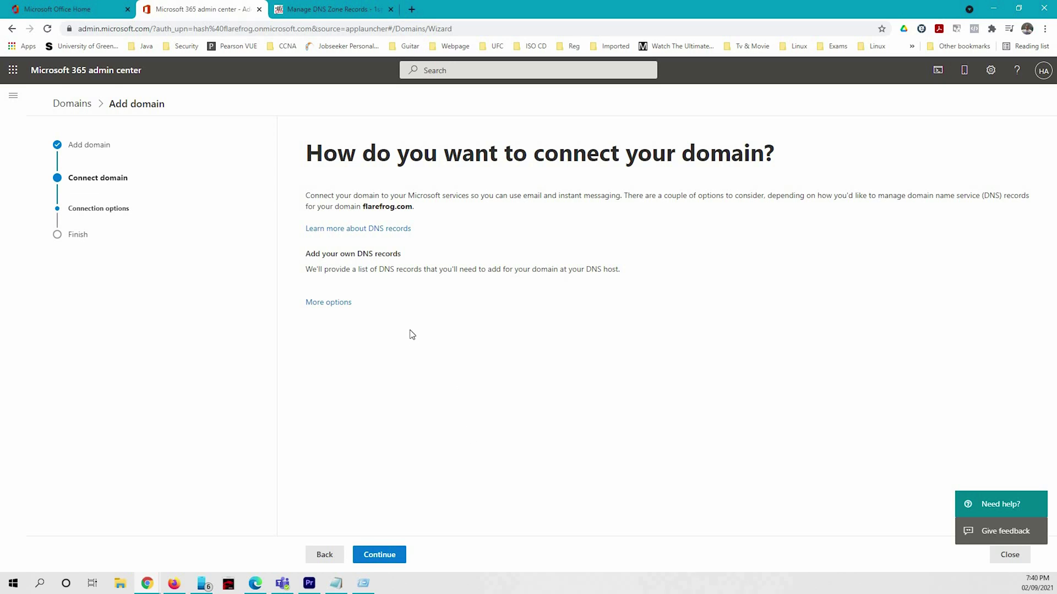
Choose Add your own DNS records, expand the MX, CNAME and TXT details, and copy the MX value
{"action": "left_click", "coordinate": [330, 304]}
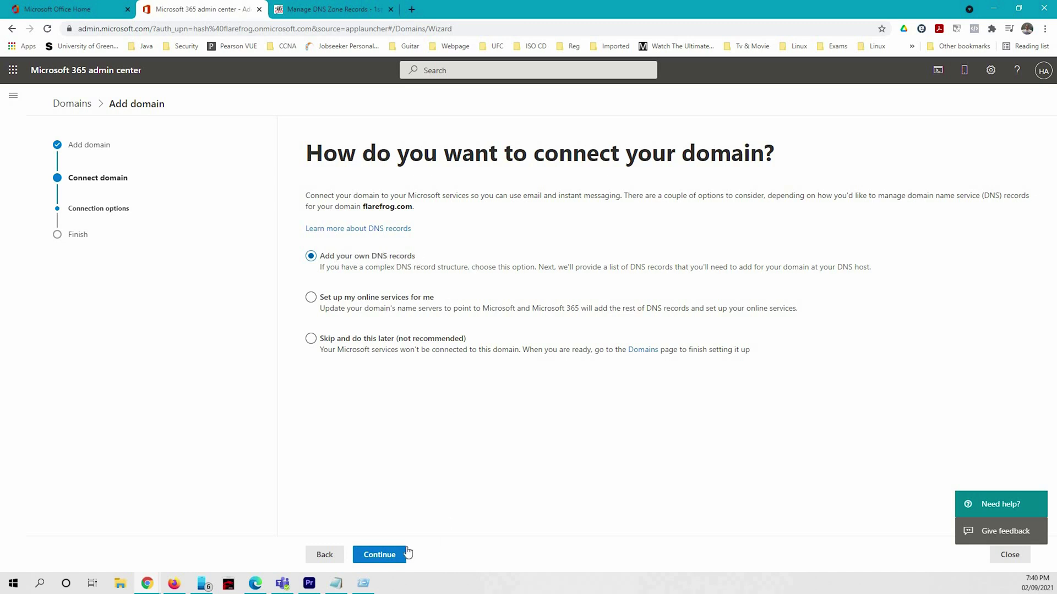
{"action": "left_click", "coordinate": [391, 555]}
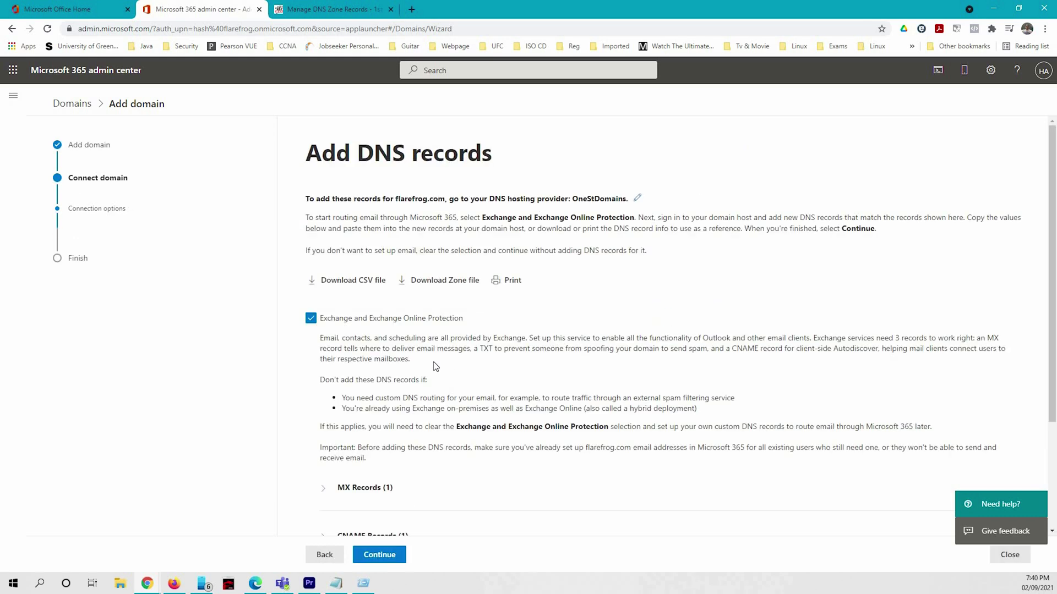
{"action": "scroll", "coordinate": [436, 366], "scroll_direction": "down", "scroll_amount": 3}
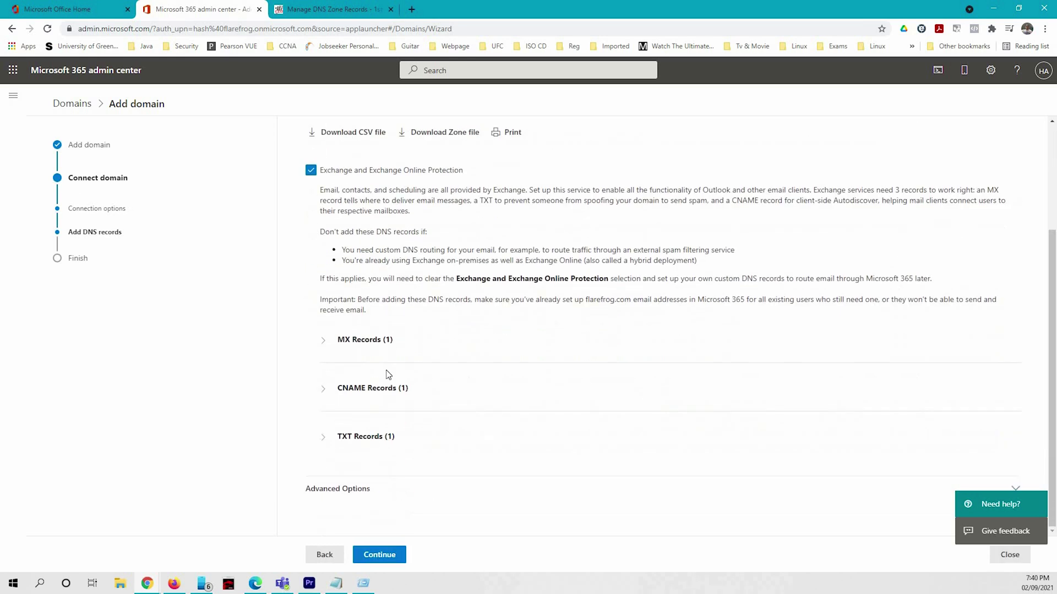
{"action": "left_click", "coordinate": [324, 341]}
{"action": "left_click", "coordinate": [324, 453]}
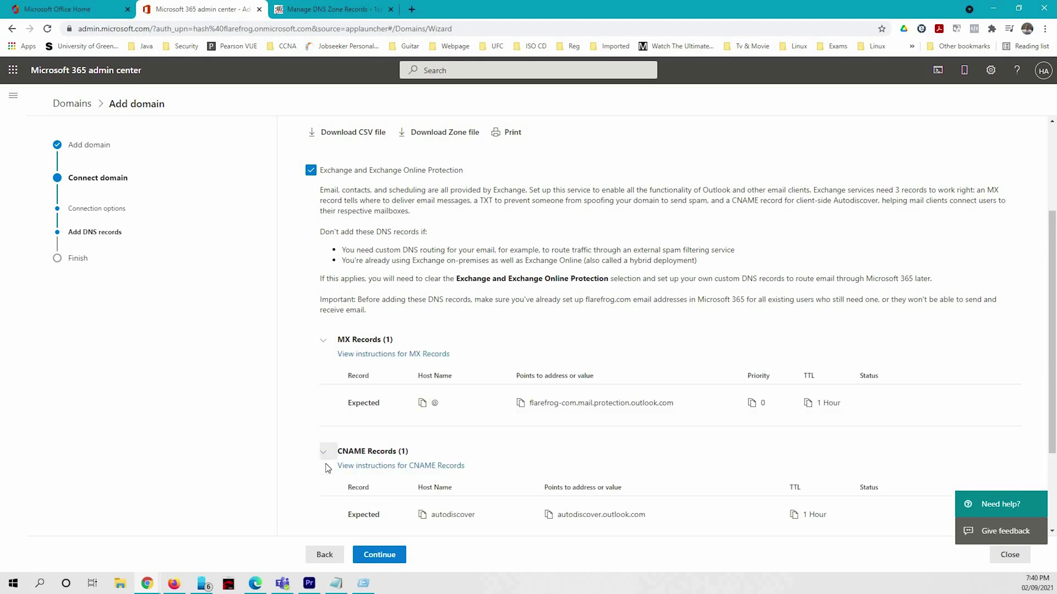
{"action": "scroll", "coordinate": [351, 360], "scroll_direction": "down", "scroll_amount": 2}
{"action": "left_click", "coordinate": [324, 437]}
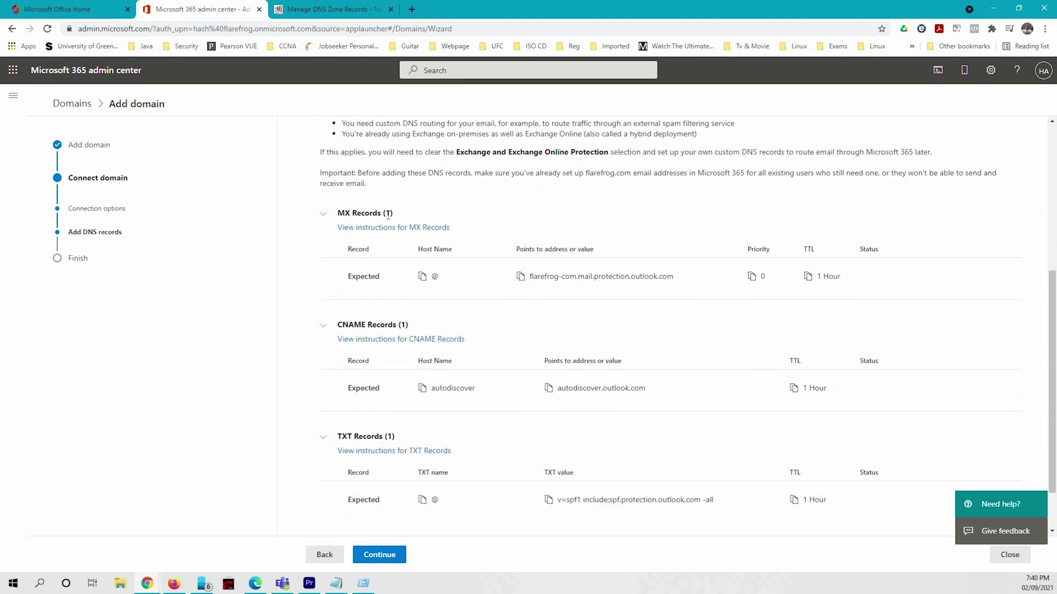
{"action": "left_click", "coordinate": [520, 277]}
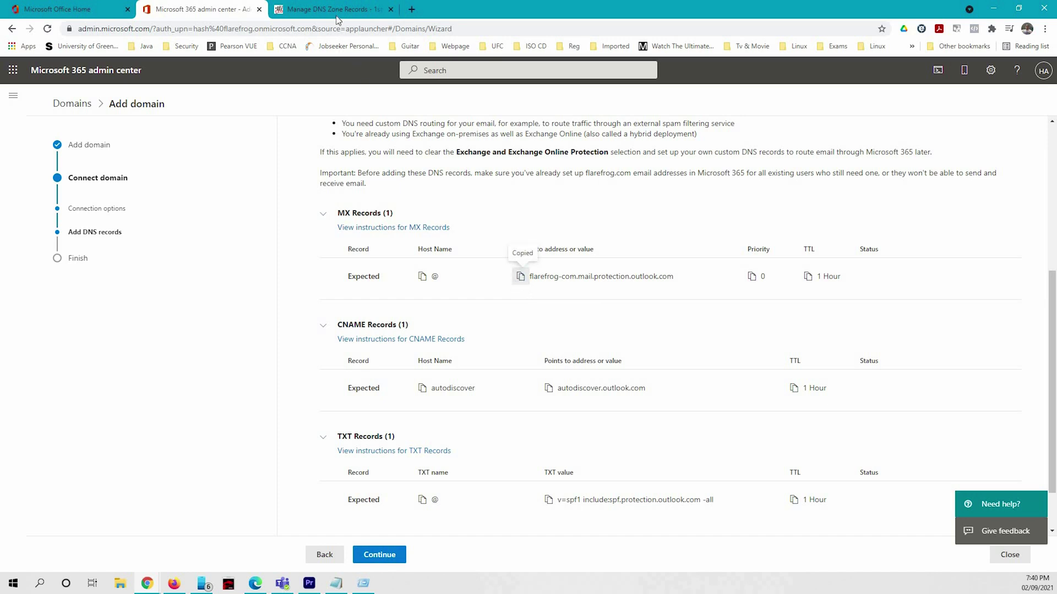
Add an MX 10 record in 1st Domains pointing to flarefrog-com.mail.protection.outlook.com
{"action": "key", "text": "ctrl+Tab"}
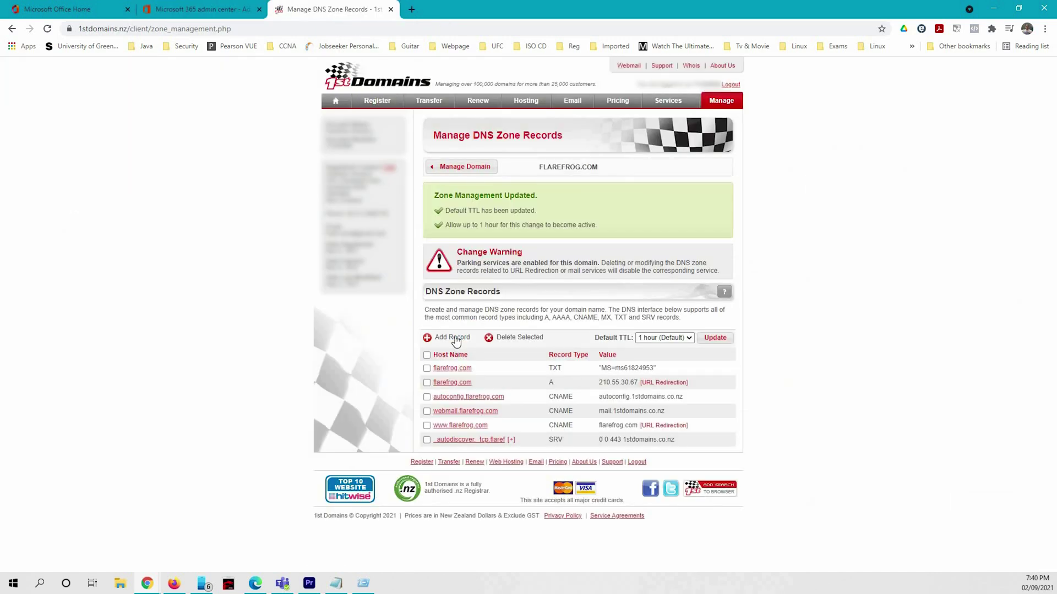
{"action": "left_click", "coordinate": [456, 337]}
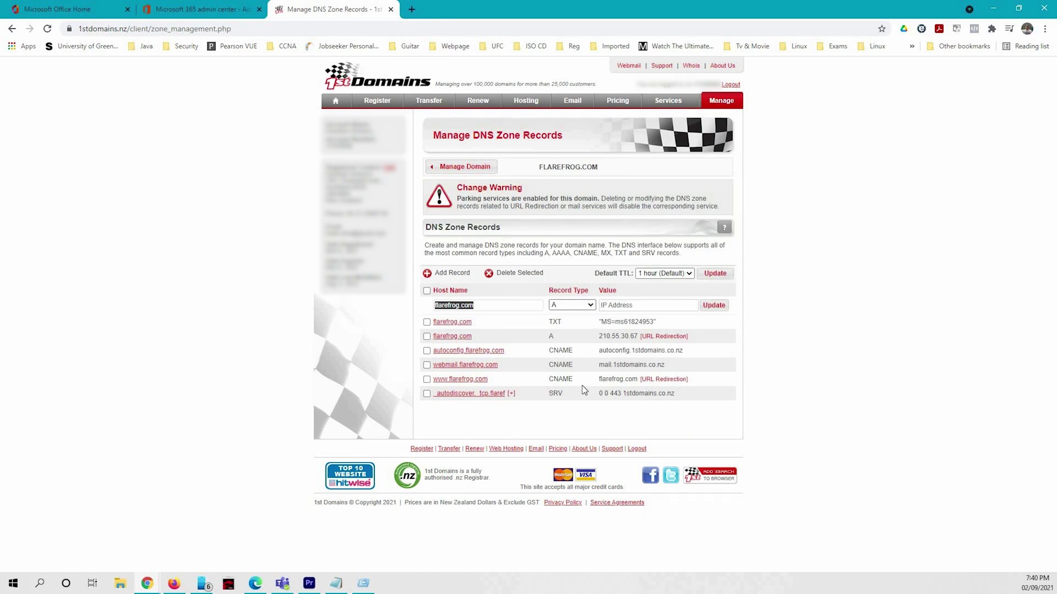
{"action": "left_click", "coordinate": [572, 304]}
{"action": "left_click", "coordinate": [577, 410]}
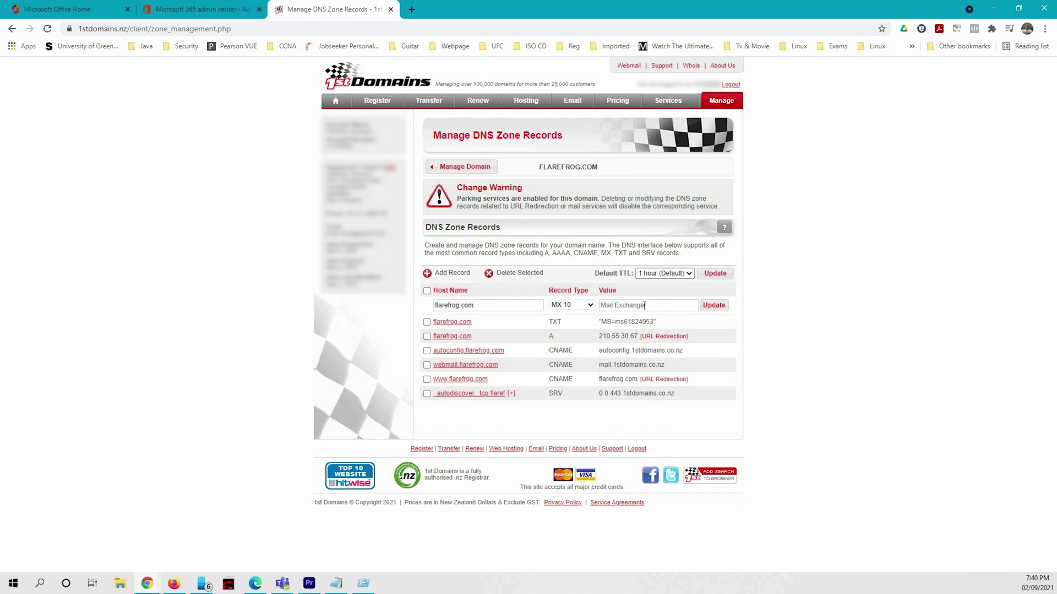
{"action": "key", "text": "Tab"}
{"action": "key", "text": "ctrl+v"}
{"action": "left_click", "coordinate": [718, 306]}
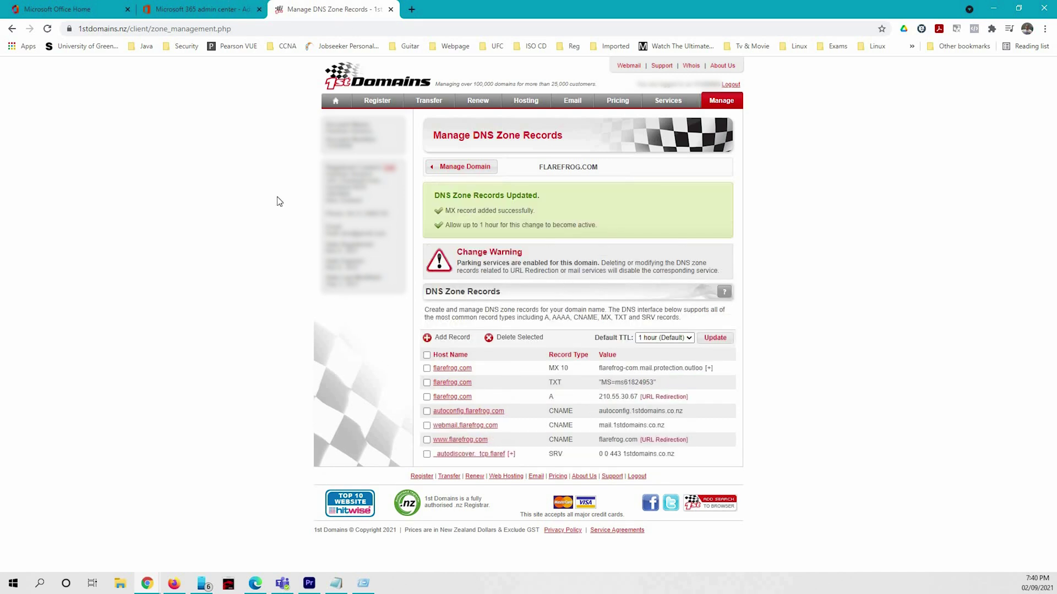
{"action": "key", "text": "ctrl+shift+Tab"}
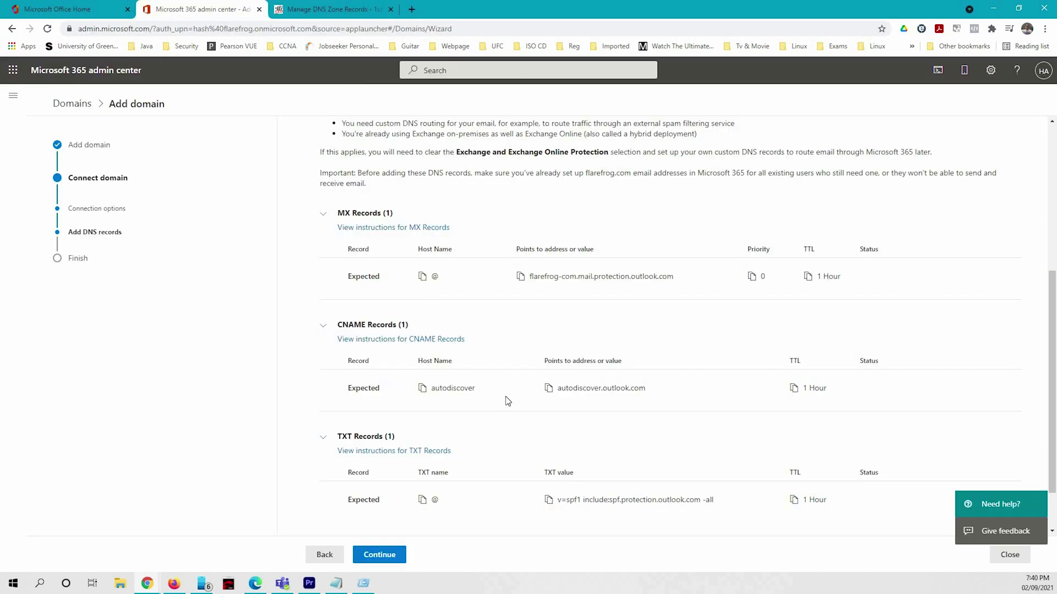
Start a new 1st Domains record with host autodiscover.flarefrog.com and type CNAME
{"action": "left_click", "coordinate": [421, 389]}
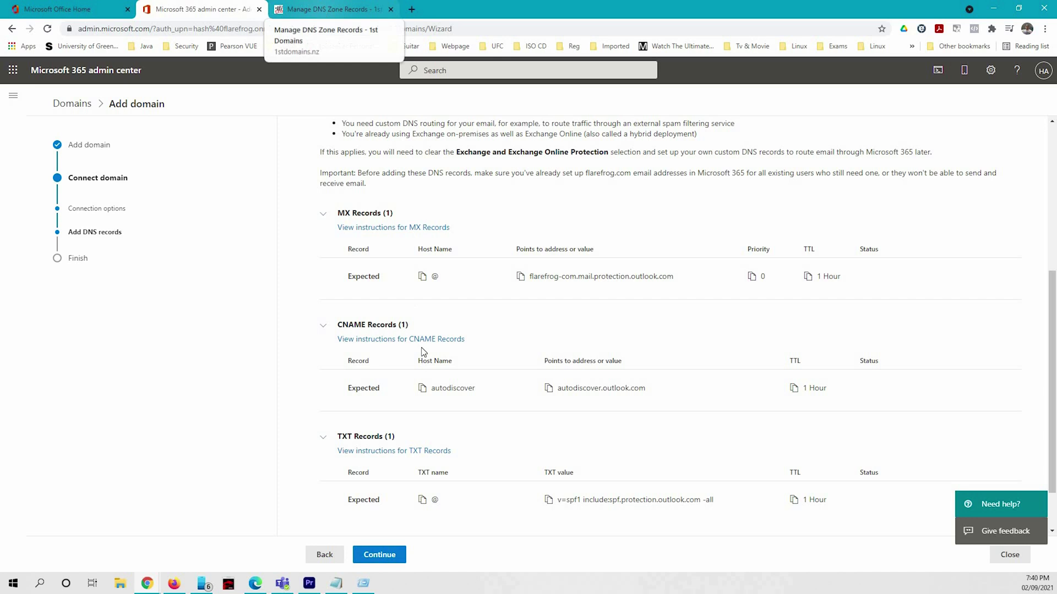
{"action": "left_click", "coordinate": [324, 10]}
{"action": "left_click", "coordinate": [451, 338]}
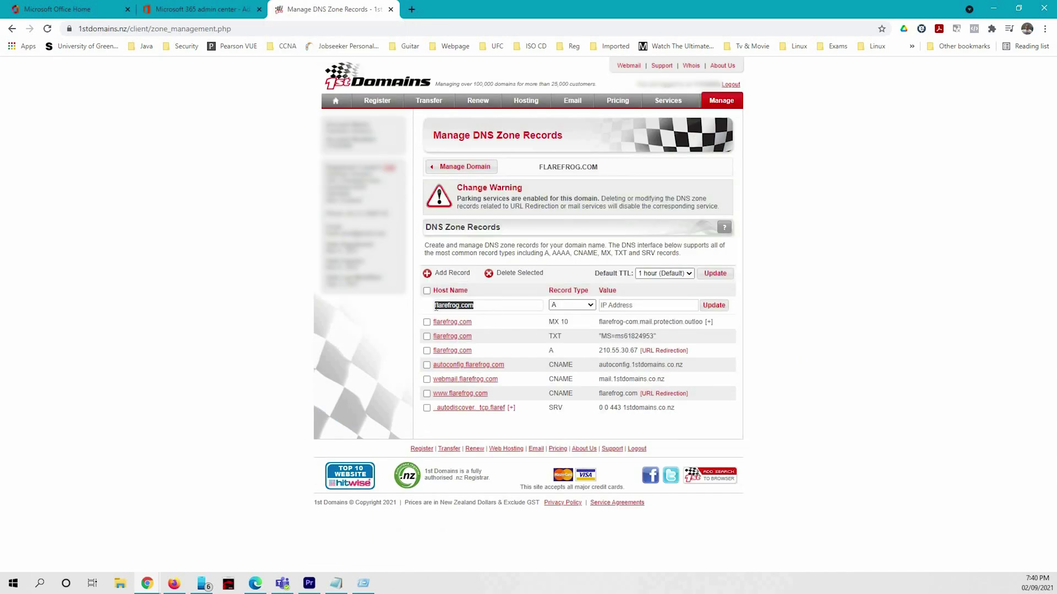
{"action": "key", "text": "Home"}
{"action": "type", "text": "autodiscover."}
{"action": "double_click", "coordinate": [501, 306]}
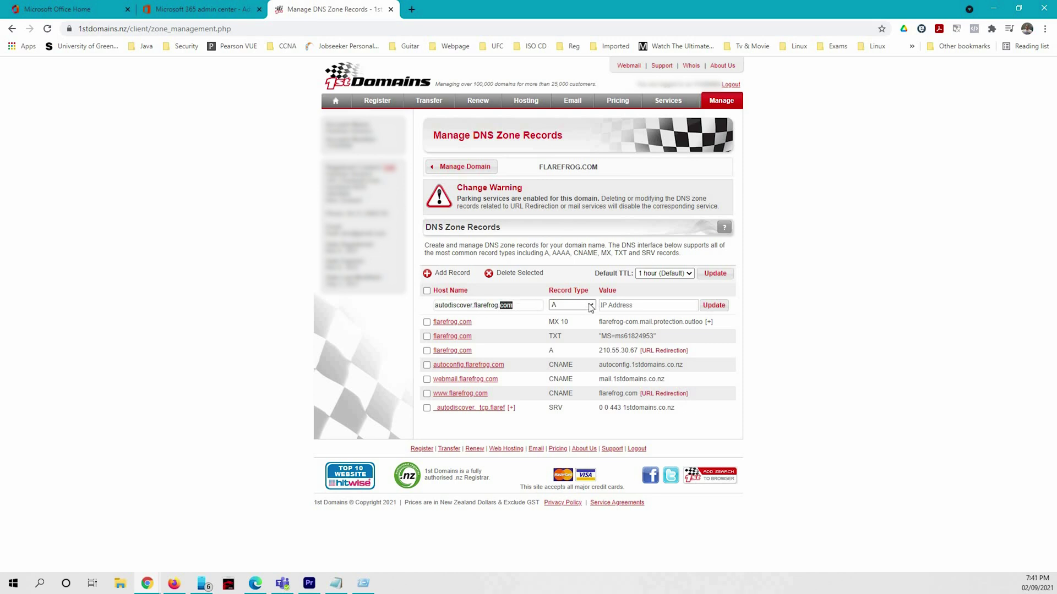
{"action": "left_click", "coordinate": [591, 306]}
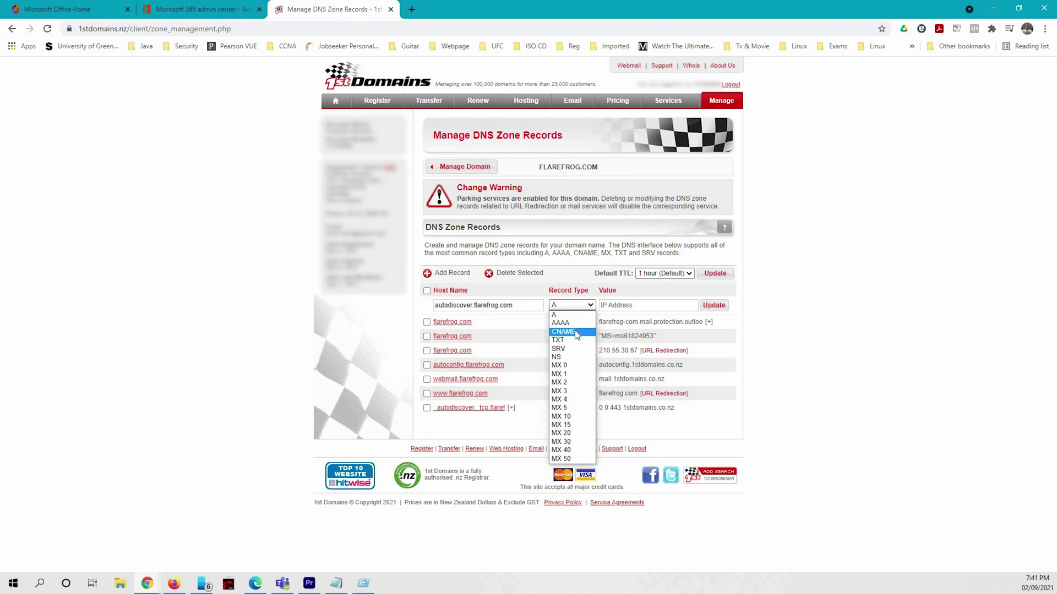
{"action": "left_click", "coordinate": [573, 332]}
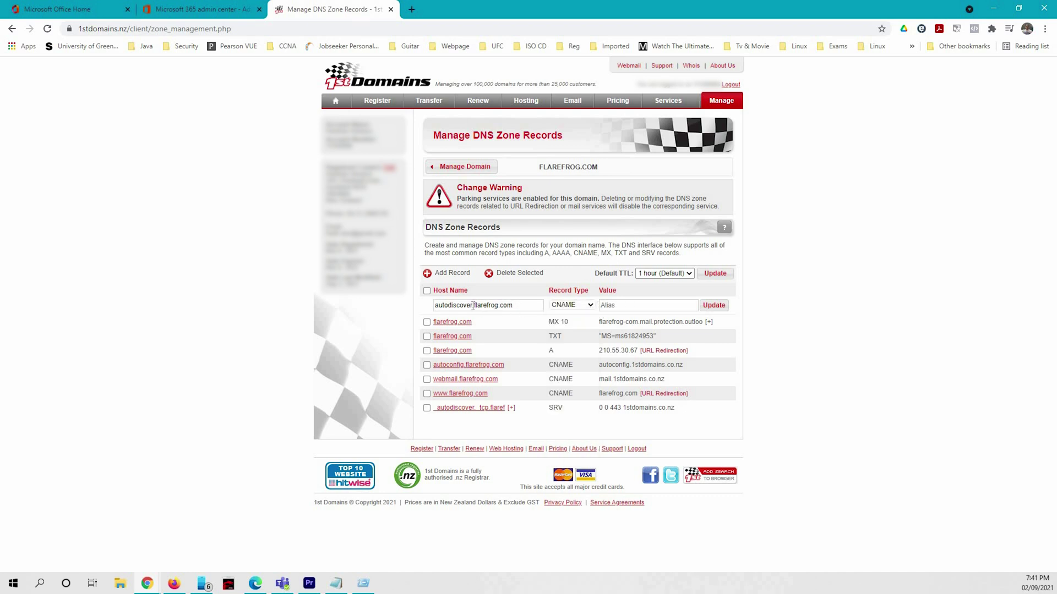
{"action": "double_click", "coordinate": [469, 306]}
Copy autodiscover.outlook.com from Microsoft 365 and paste it as the CNAME value
{"action": "left_click", "coordinate": [201, 9]}
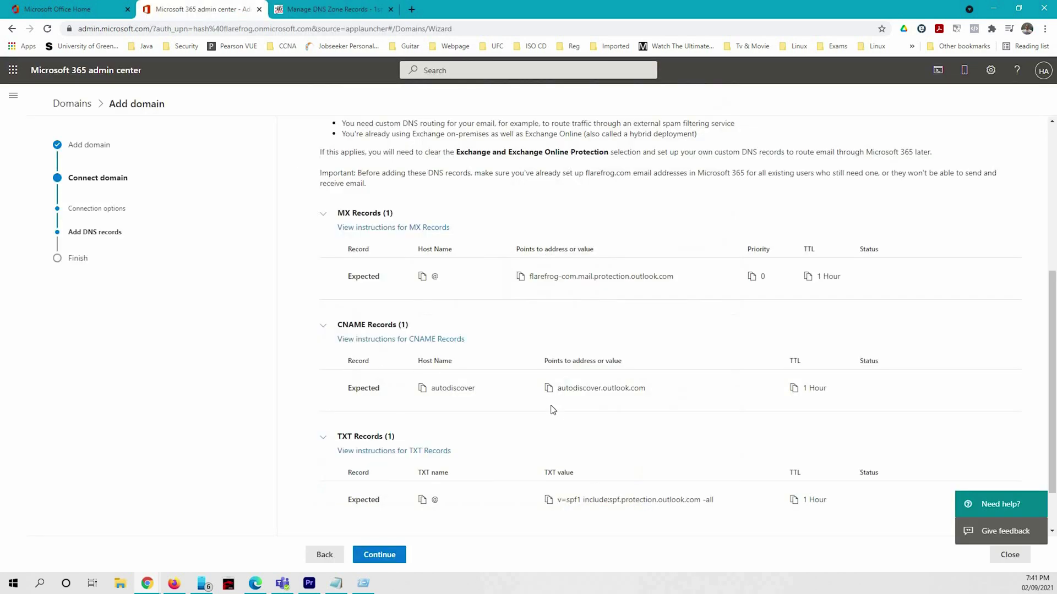
{"action": "left_click", "coordinate": [549, 390]}
{"action": "key", "text": "ctrl+Tab"}
{"action": "left_click", "coordinate": [636, 305]}
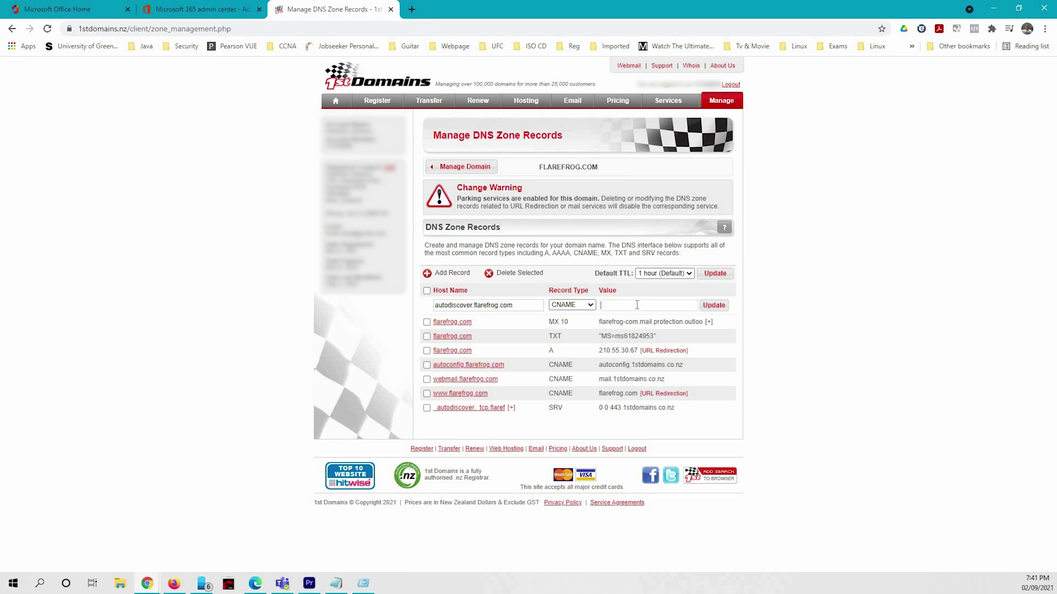
{"action": "key", "text": "ctrl+v"}
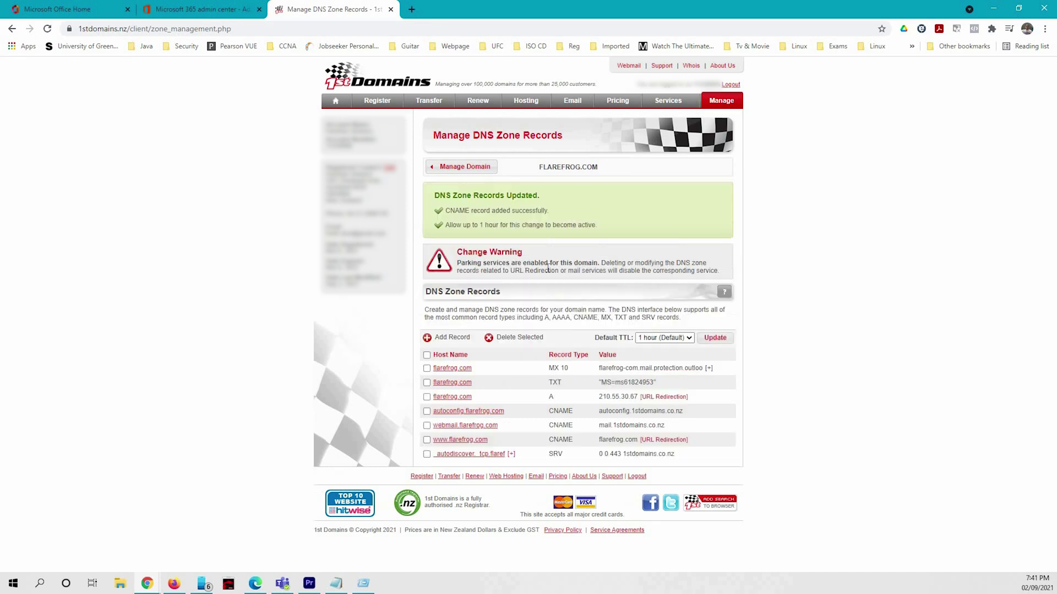
Add a TXT record with value v=spf1 include:spf.protection.outlook.com -all and save the zone
{"action": "left_click", "coordinate": [203, 9]}
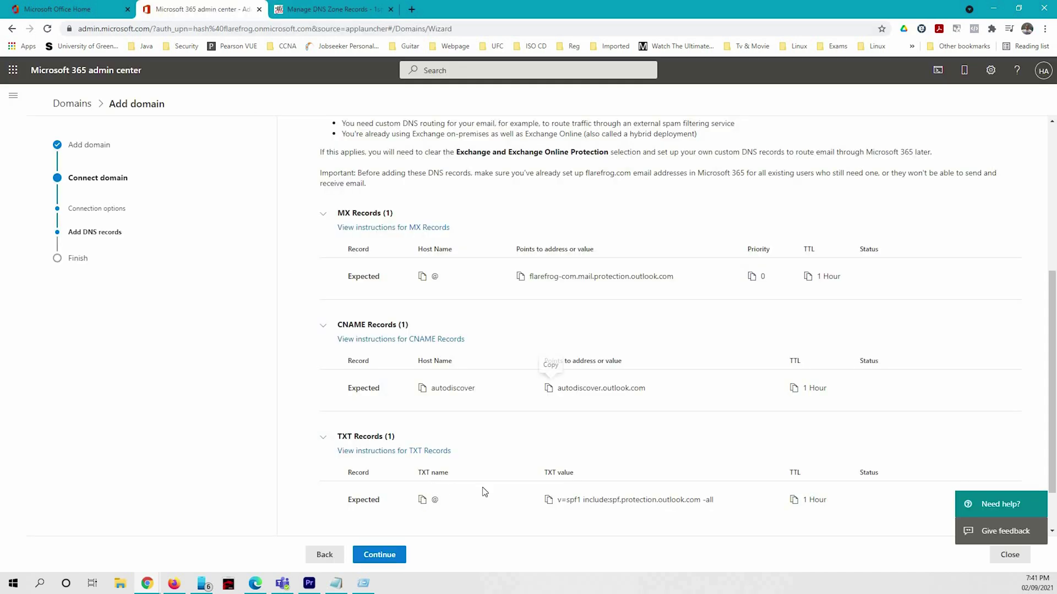
{"action": "left_click", "coordinate": [549, 500]}
{"action": "key", "text": "ctrl+Tab"}
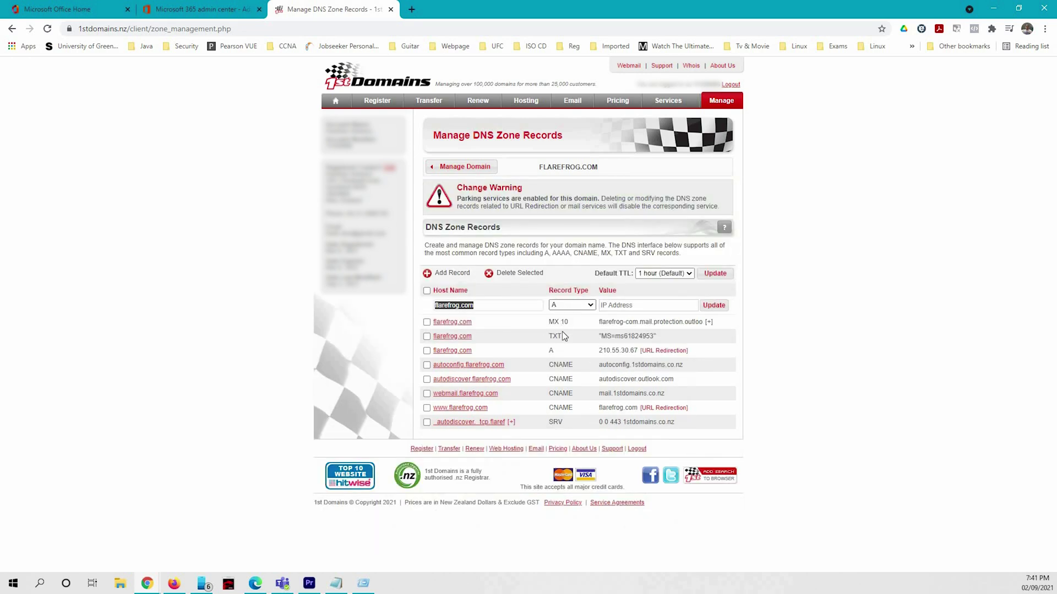
{"action": "left_click", "coordinate": [561, 306]}
{"action": "left_click", "coordinate": [558, 340]}
{"action": "left_click", "coordinate": [624, 305]}
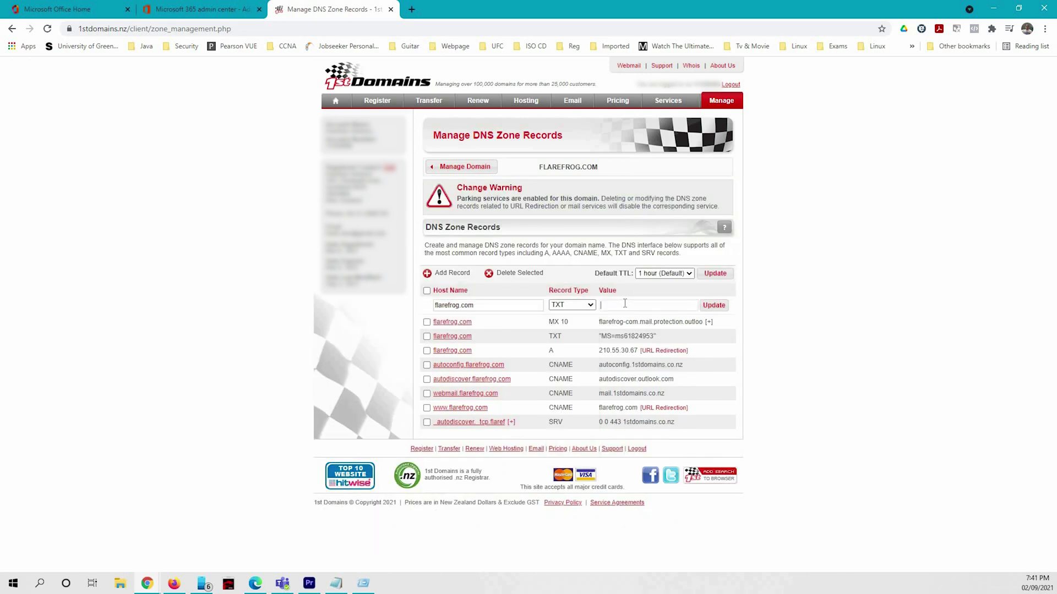
{"action": "key", "text": "ctrl+v"}
{"action": "left_click", "coordinate": [714, 306]}
{"action": "left_click", "coordinate": [719, 340]}
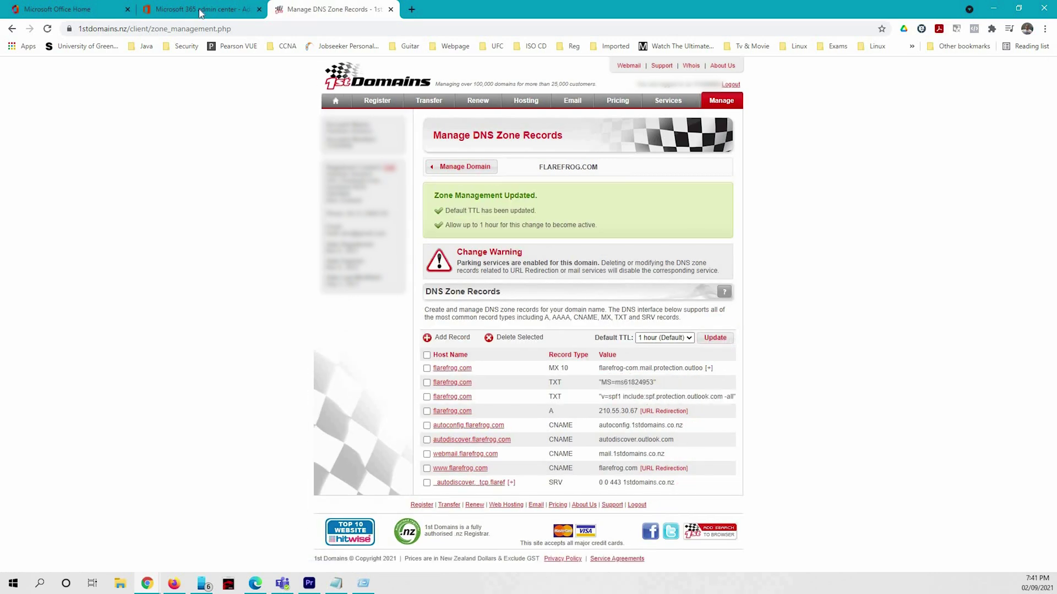
{"action": "left_click", "coordinate": [201, 9]}
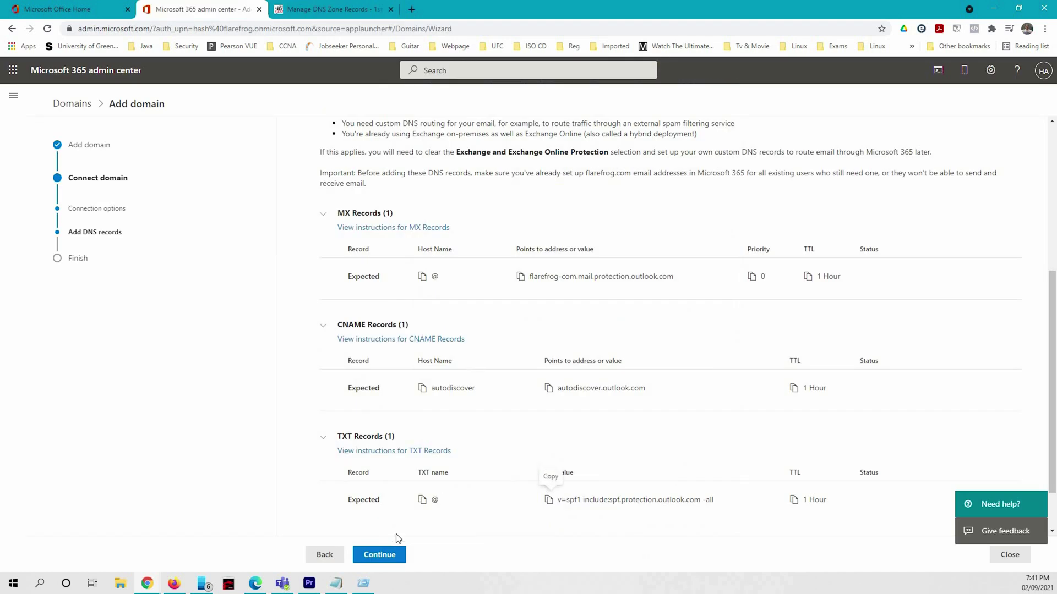
Run and rerun the DNS check, which passes MX and CNAME but reports the TXT record missing
{"action": "scroll", "coordinate": [394, 548], "scroll_direction": "down", "scroll_amount": 2}
{"action": "left_click", "coordinate": [387, 557]}
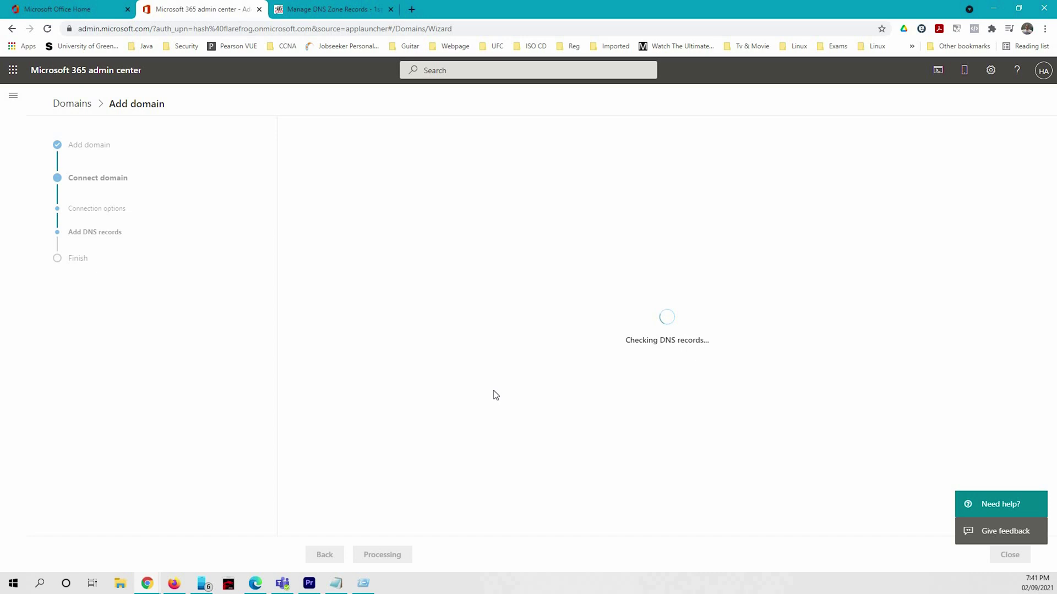
{"action": "scroll", "coordinate": [465, 363], "scroll_direction": "down", "scroll_amount": 5}
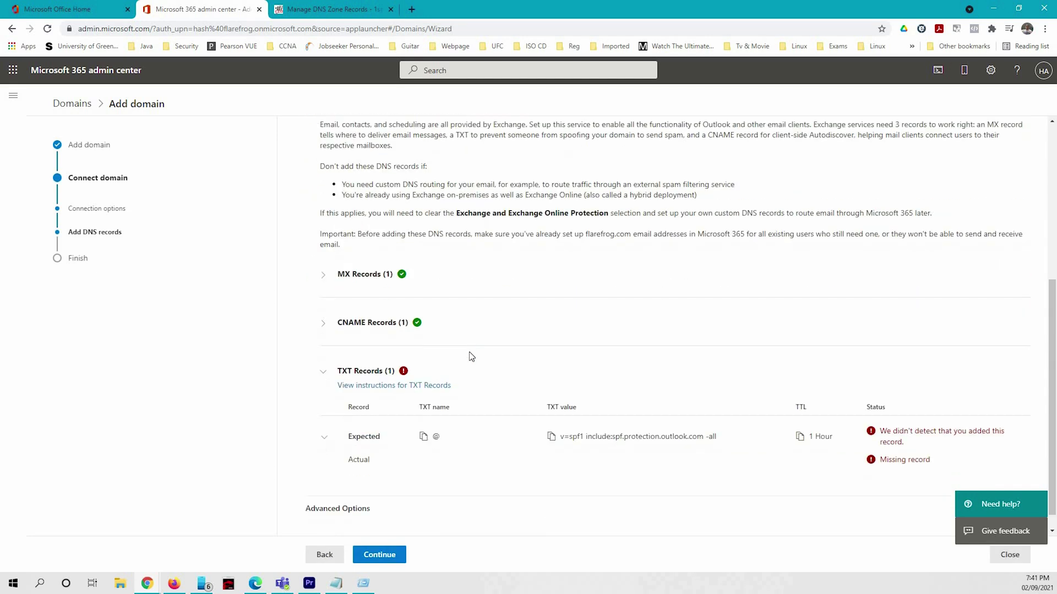
{"action": "scroll", "coordinate": [473, 429], "scroll_direction": "down", "scroll_amount": 1}
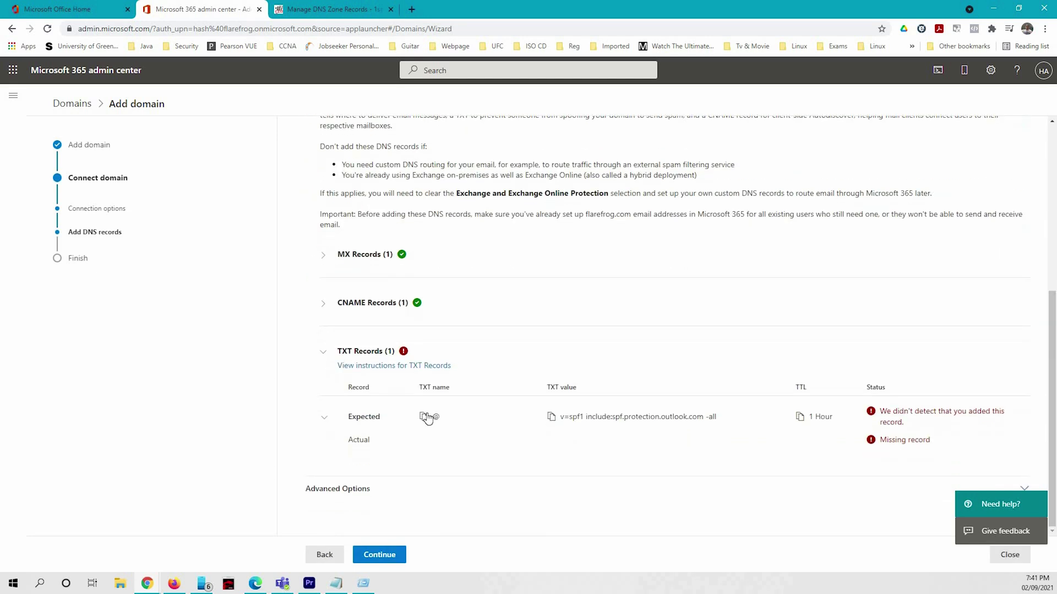
{"action": "left_click", "coordinate": [309, 11]}
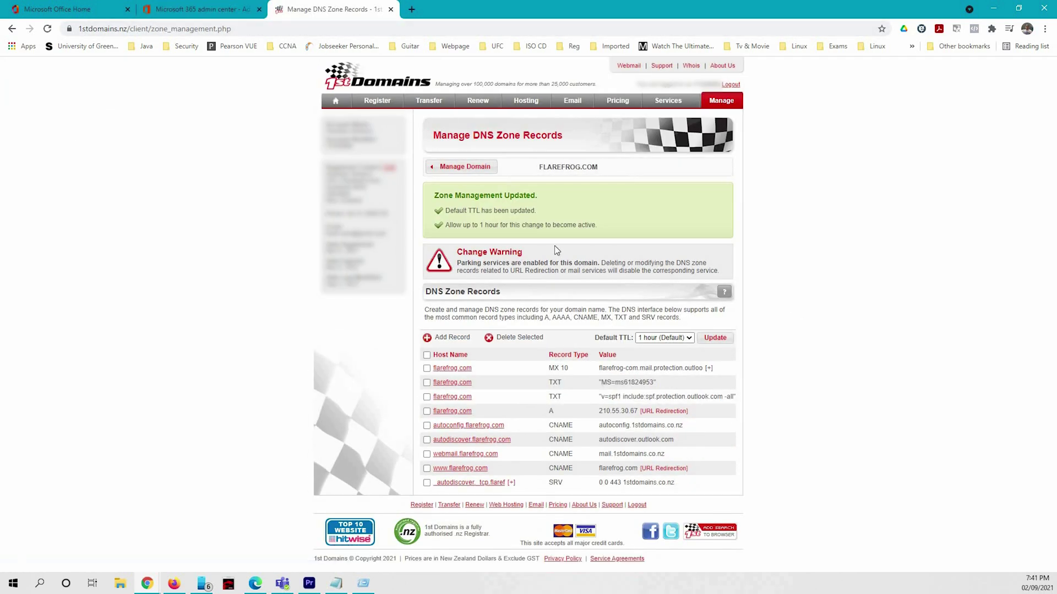
{"action": "key", "text": "ctrl+shift+Tab"}
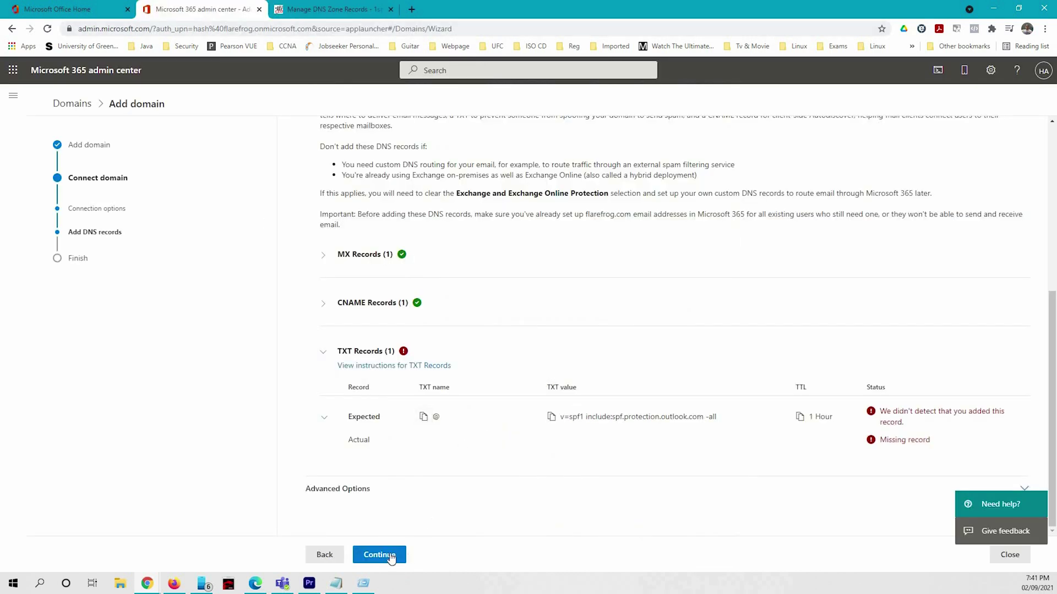
{"action": "key", "text": "Return"}
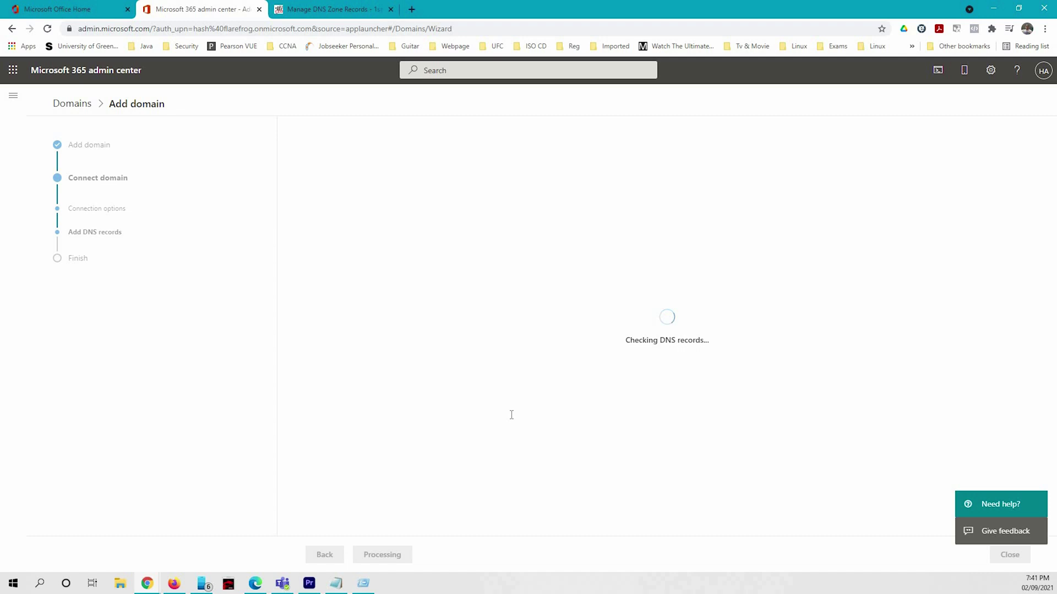
{"action": "scroll", "coordinate": [525, 368], "scroll_direction": "down", "scroll_amount": 5}
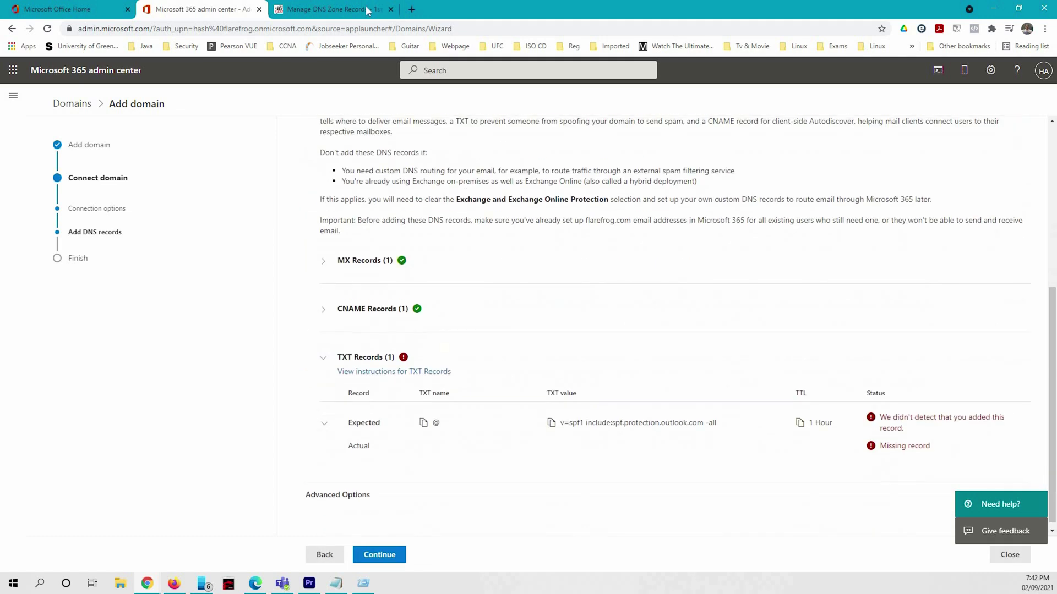
{"action": "left_click", "coordinate": [330, 9]}
Save the 1st Domains zone again, rerun the DNS check, and finish setup
{"action": "left_click", "coordinate": [715, 338]}
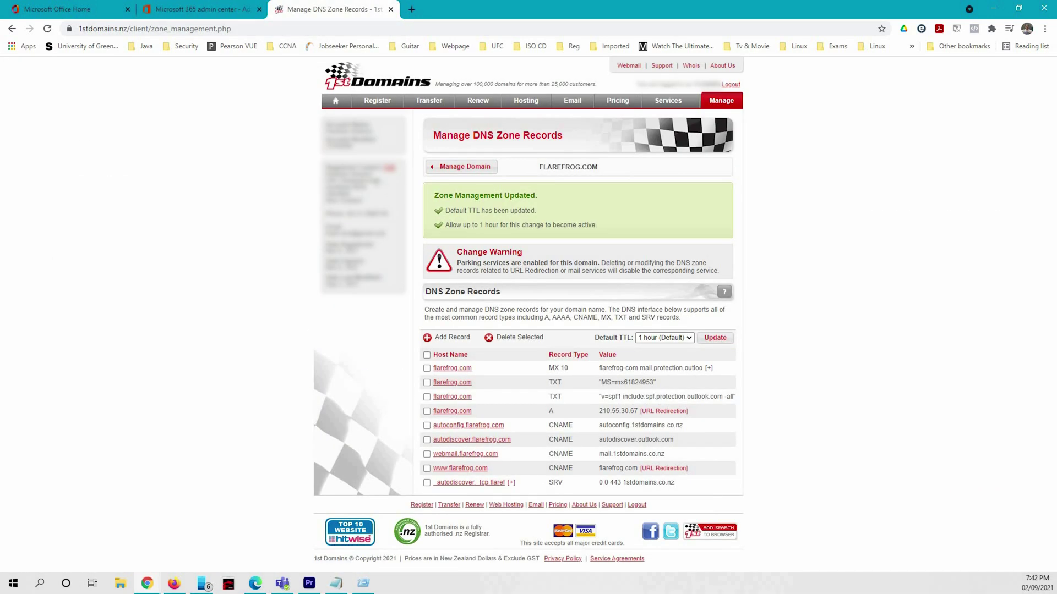
{"action": "left_click", "coordinate": [226, 10]}
{"action": "left_click", "coordinate": [377, 553]}
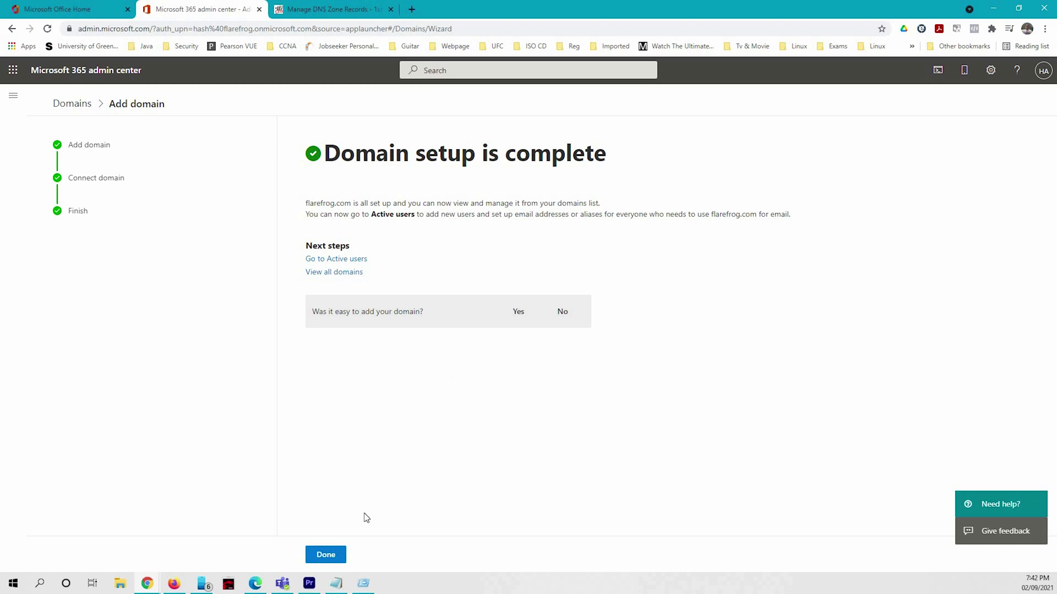
{"action": "left_click", "coordinate": [337, 555]}
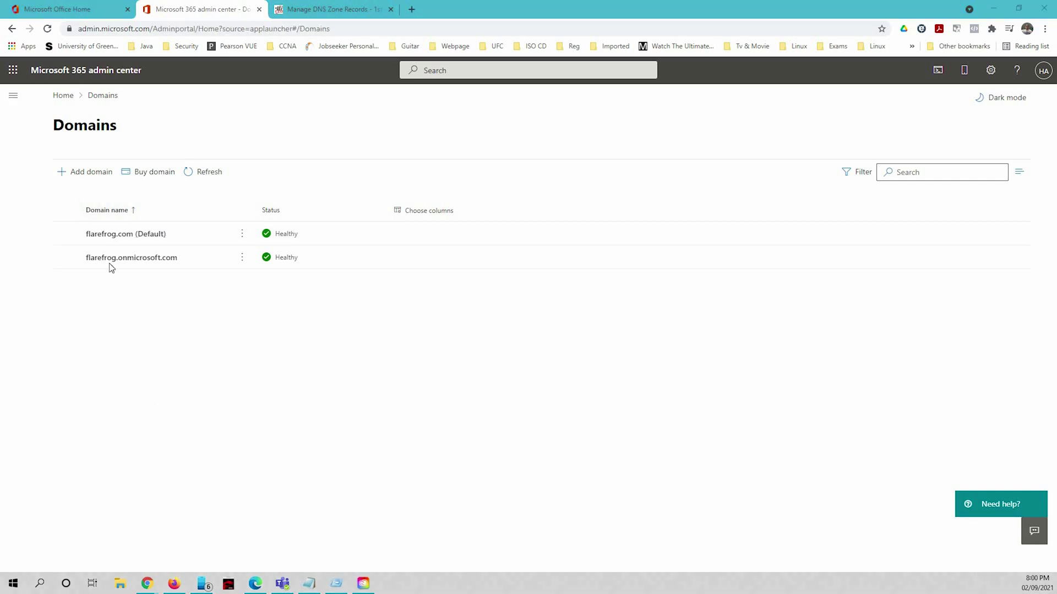
From Active users, switch the administrator's primary email and username domain to flarefrog.com
{"action": "left_click", "coordinate": [12, 99]}
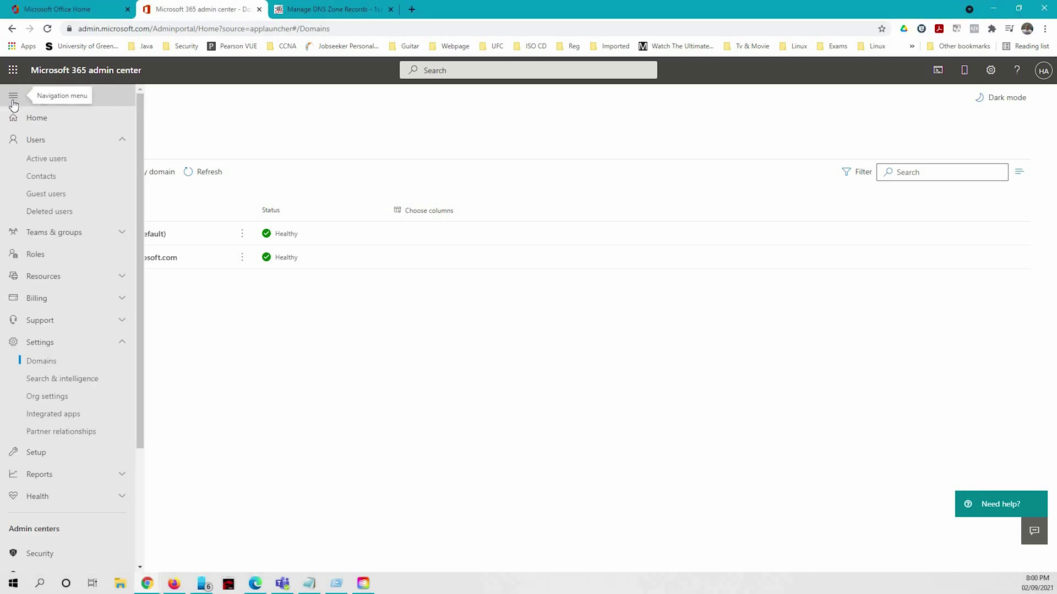
{"action": "left_click", "coordinate": [54, 165]}
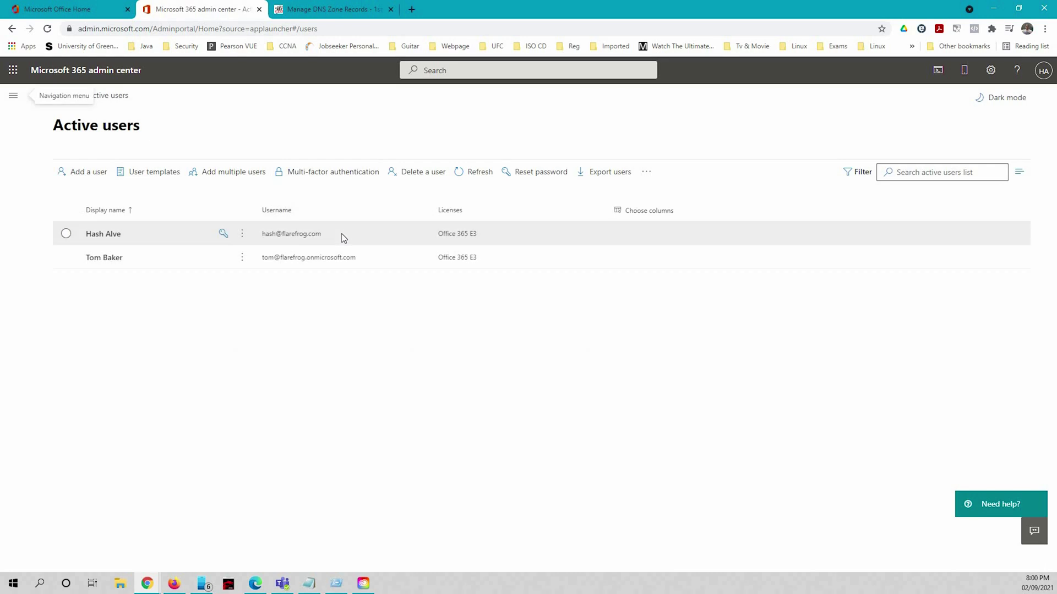
{"action": "left_click", "coordinate": [342, 235]}
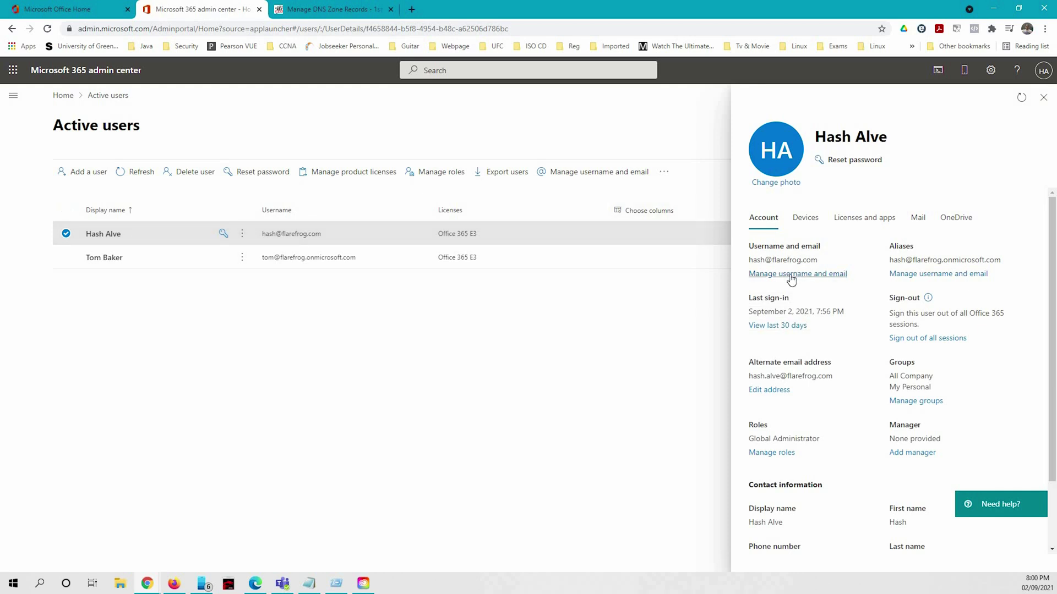
{"action": "left_click", "coordinate": [790, 274]}
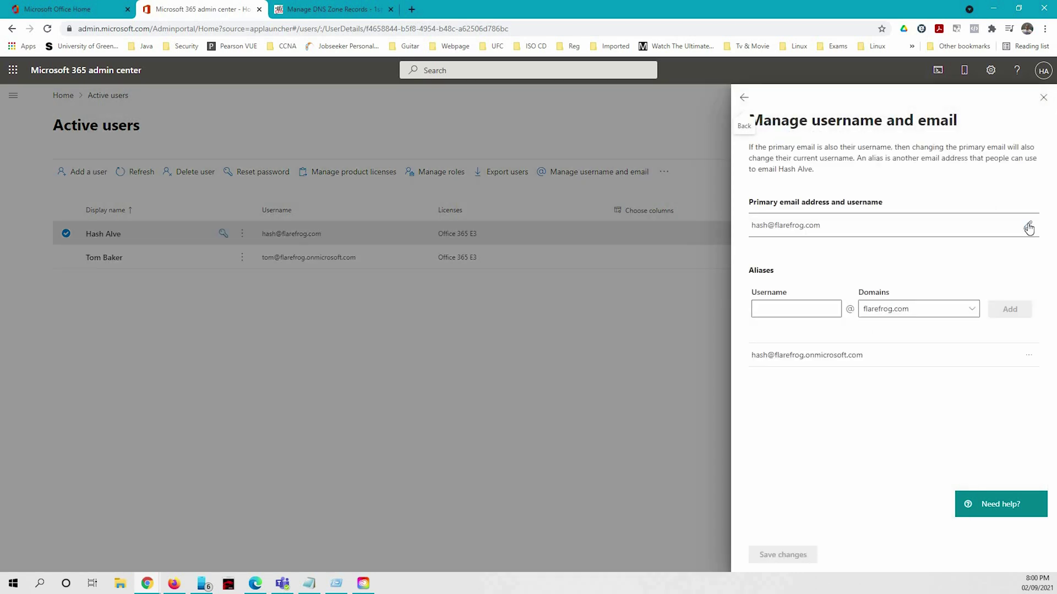
{"action": "left_click", "coordinate": [1028, 227]}
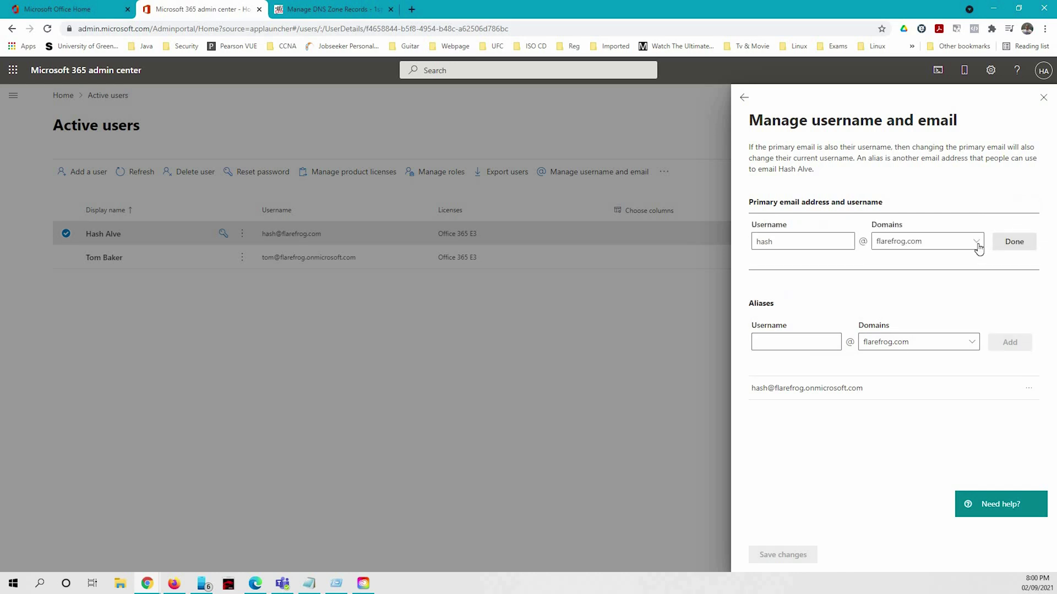
{"action": "left_click", "coordinate": [977, 245]}
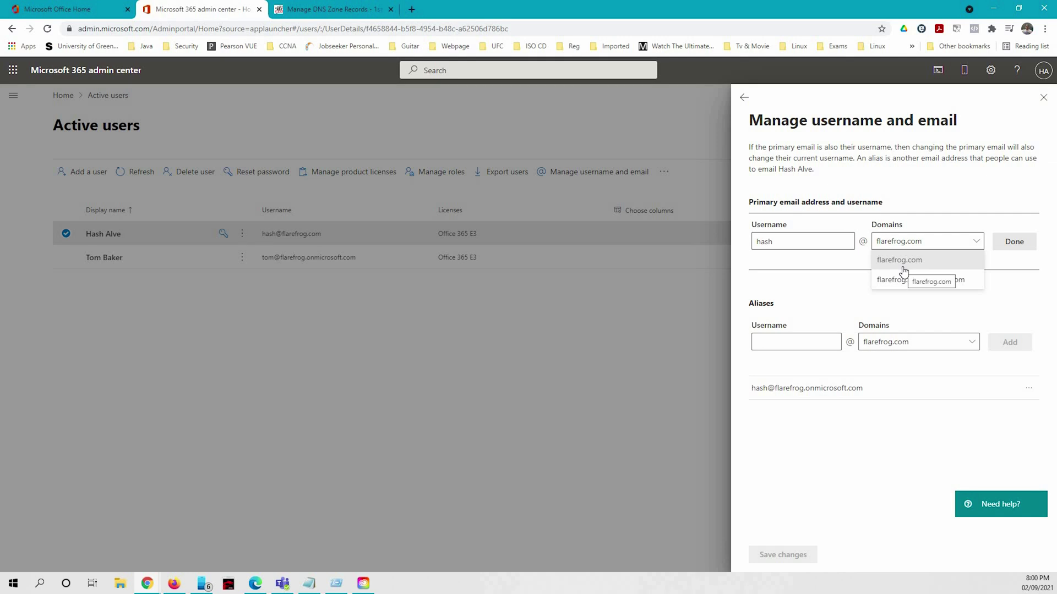
{"action": "left_click", "coordinate": [1014, 249]}
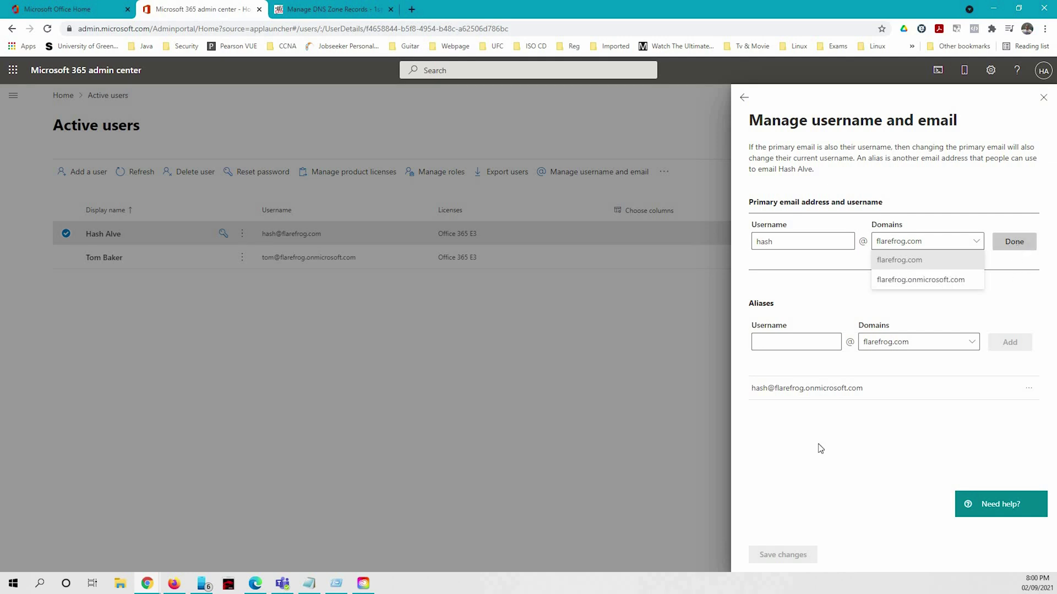
{"action": "left_click", "coordinate": [534, 285]}
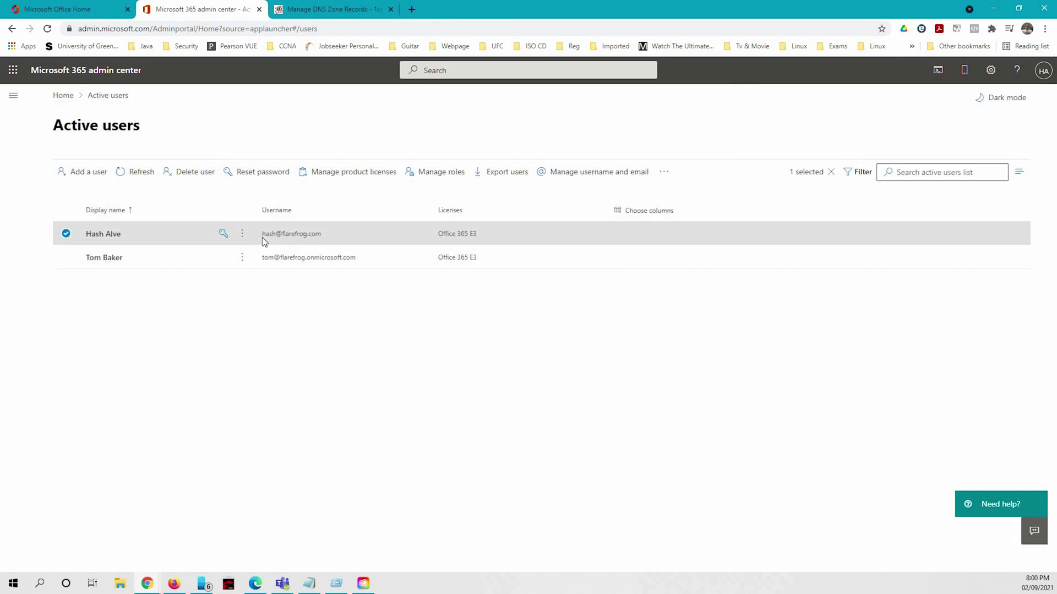